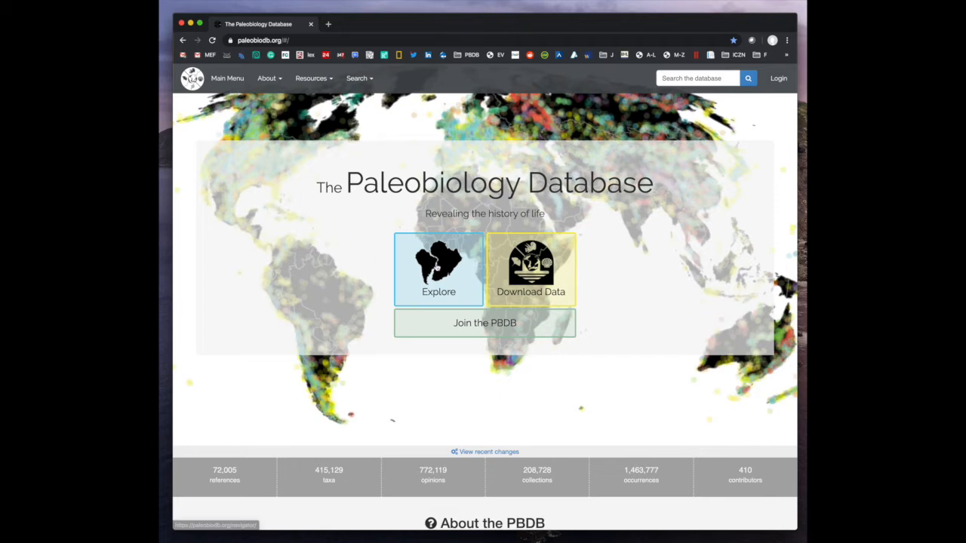
Explore the fossil map in the PBDB Navigator and filter it to the family Testudinidae
{"action": "left_click", "coordinate": [436, 267]}
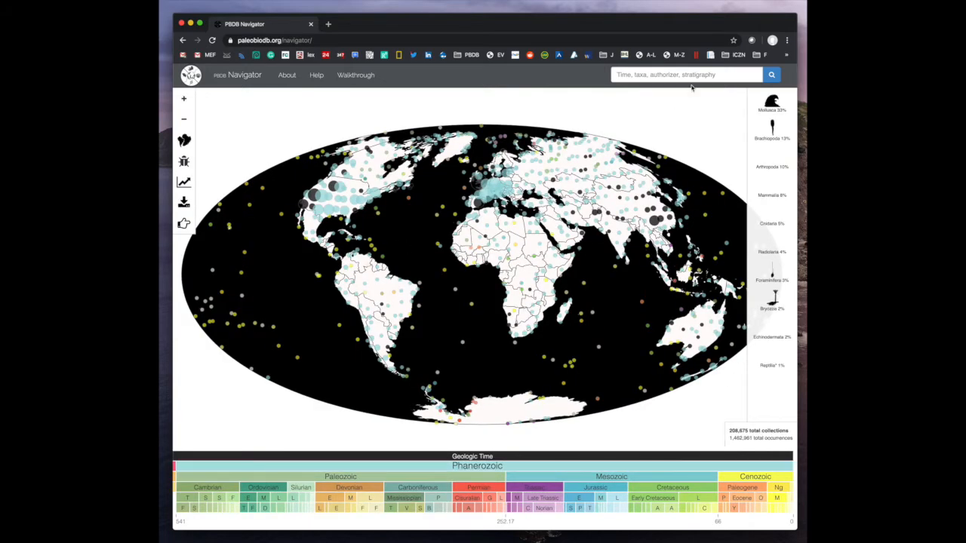
{"action": "left_click", "coordinate": [653, 74]}
{"action": "type", "text": "Test"}
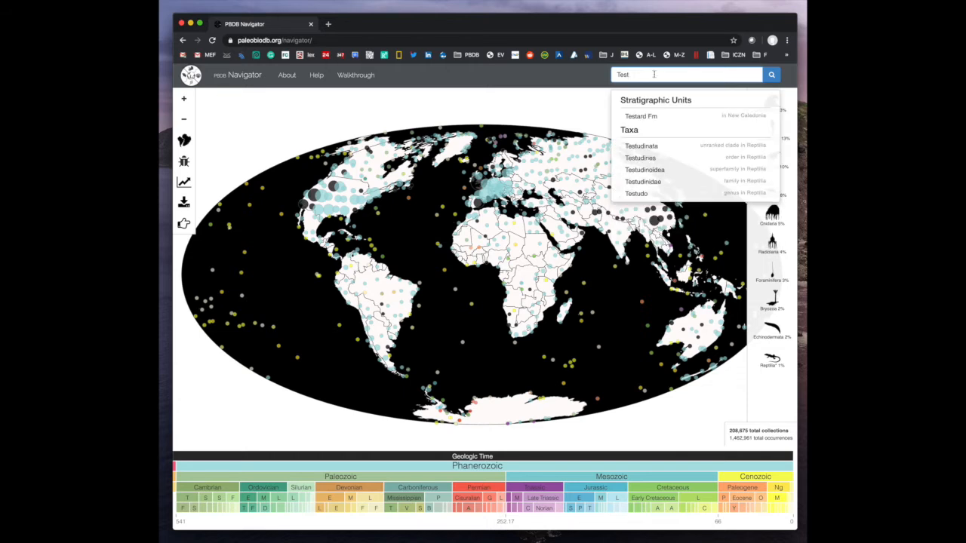
{"action": "left_click", "coordinate": [645, 182]}
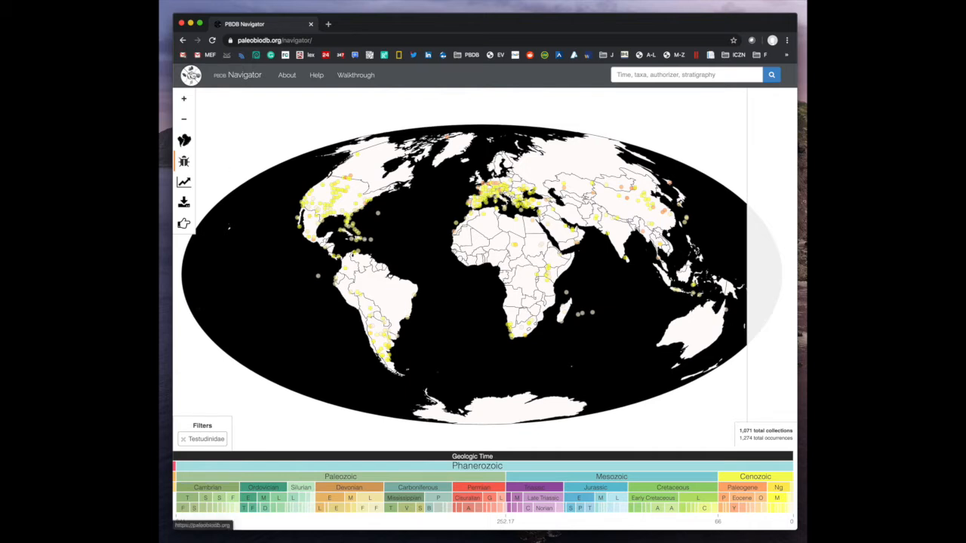
Open the site's Download Records form and set it to download Collections as tab-separated values (tsv)
{"action": "left_click", "coordinate": [191, 74]}
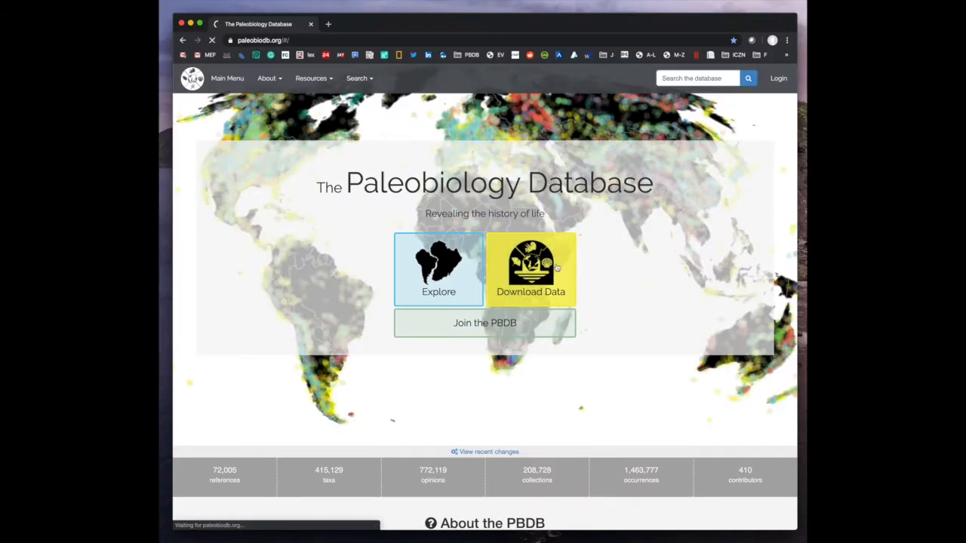
{"action": "left_click", "coordinate": [557, 267]}
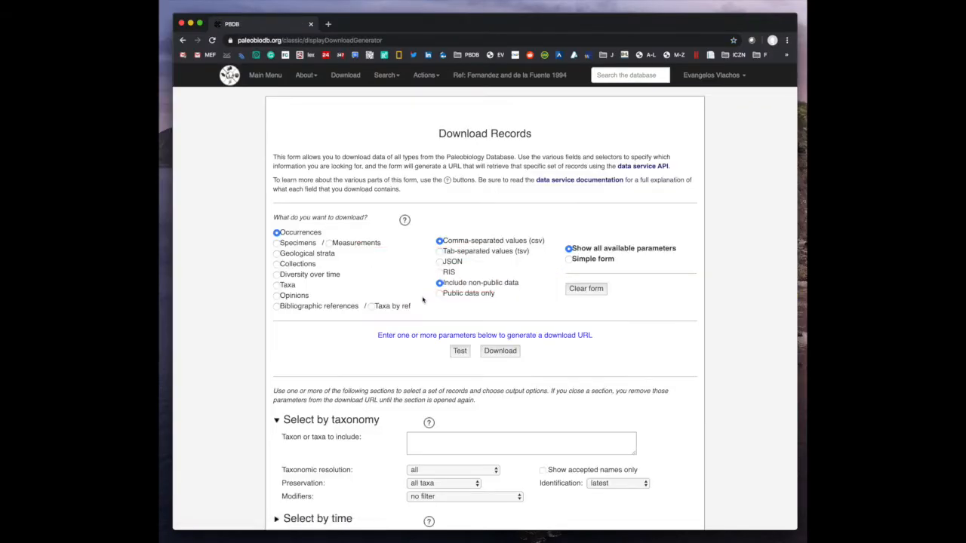
{"action": "scroll", "coordinate": [423, 300], "scroll_direction": "down", "scroll_amount": 2}
{"action": "scroll", "coordinate": [422, 299], "scroll_direction": "up", "scroll_amount": 2}
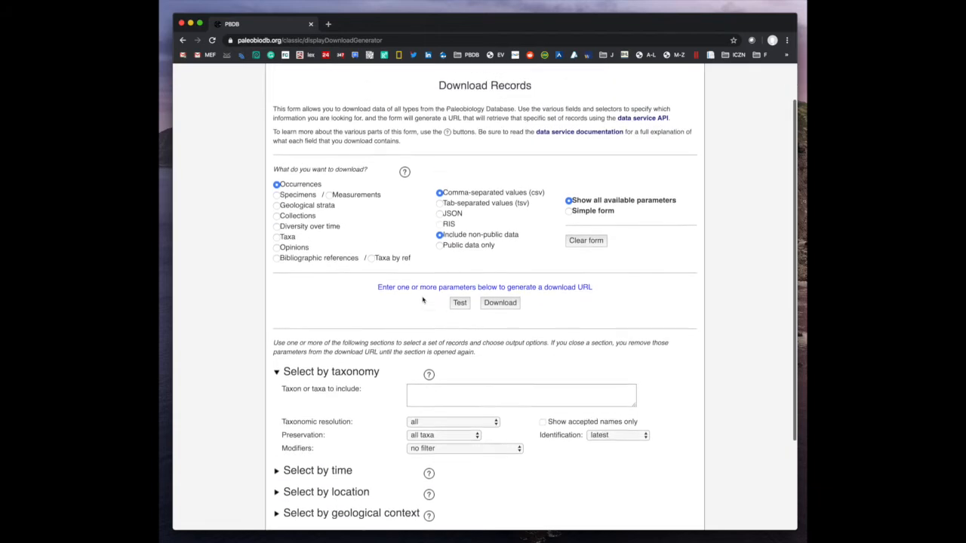
{"action": "left_click", "coordinate": [277, 264]}
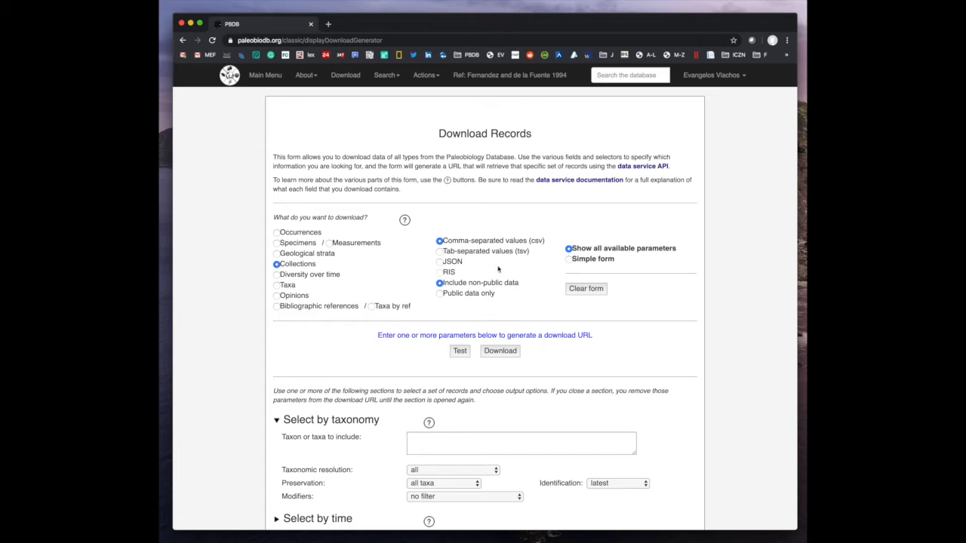
{"action": "left_click", "coordinate": [444, 252]}
Enter Testudinidae as the taxon to include in the download
{"action": "scroll", "coordinate": [512, 378], "scroll_direction": "down", "scroll_amount": 3}
{"action": "scroll", "coordinate": [511, 378], "scroll_direction": "down", "scroll_amount": 2}
{"action": "left_click", "coordinate": [468, 276]}
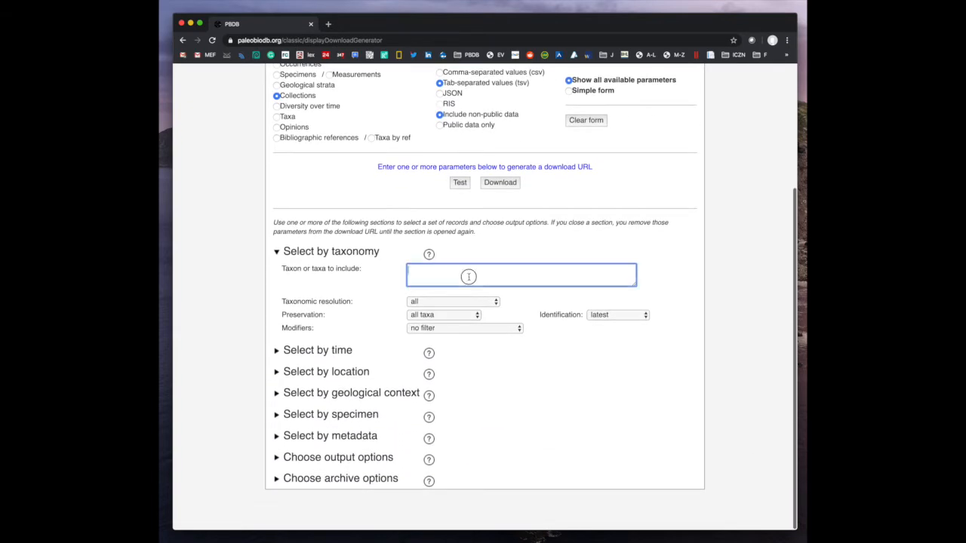
{"action": "type", "text": "Testudinae"}
{"action": "key", "text": "BackSpace"}
{"action": "key", "text": "BackSpace"}
{"action": "key", "text": "BackSpace"}
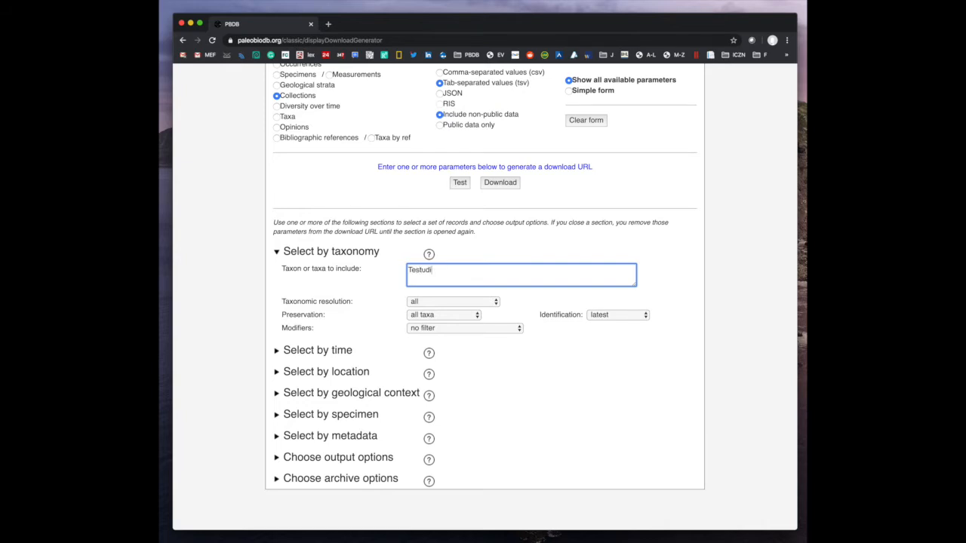
{"action": "type", "text": "nidae"}
Review the output options with their explanations, and download the Testudinidae collection records
{"action": "left_click", "coordinate": [275, 457]}
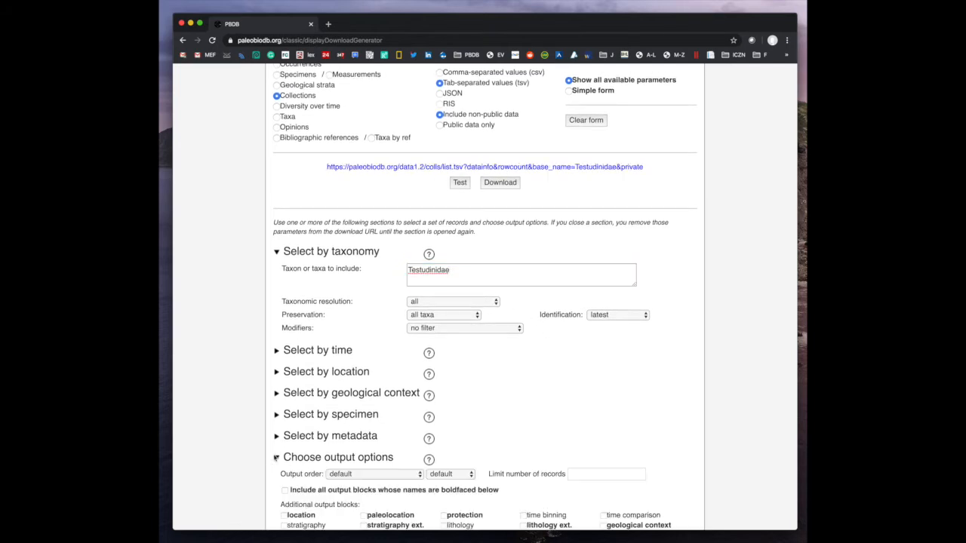
{"action": "scroll", "coordinate": [422, 442], "scroll_direction": "down", "scroll_amount": 3}
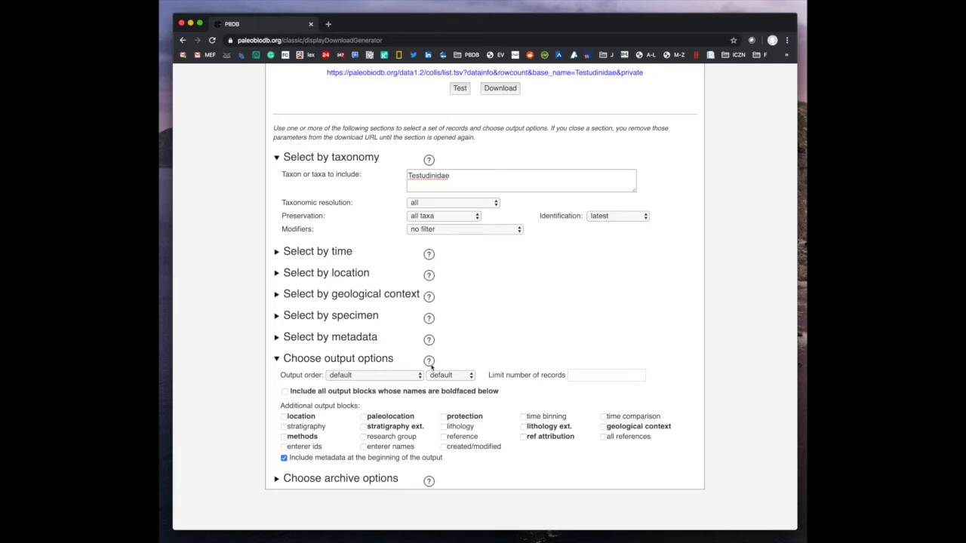
{"action": "left_click", "coordinate": [429, 360]}
{"action": "scroll", "coordinate": [480, 450], "scroll_direction": "down", "scroll_amount": 7}
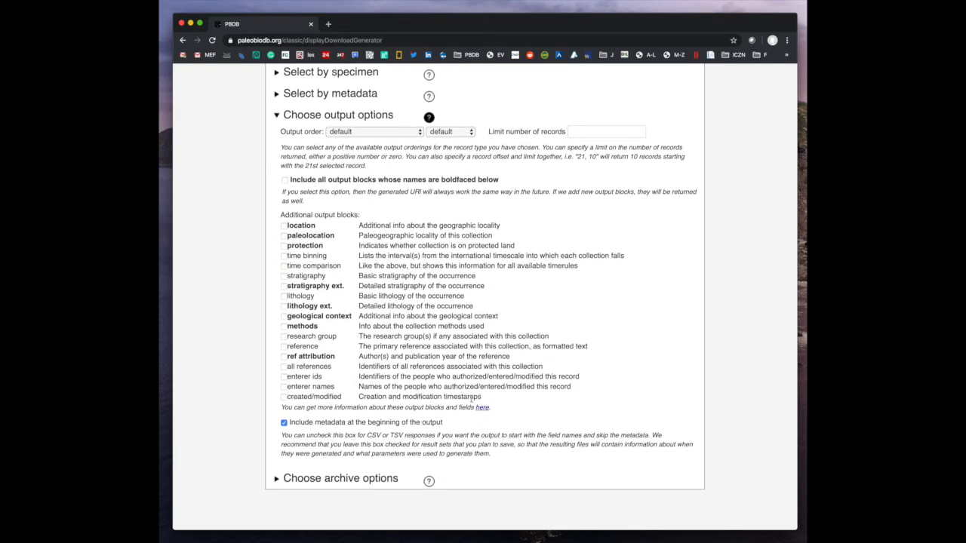
{"action": "scroll", "coordinate": [471, 400], "scroll_direction": "up", "scroll_amount": 10}
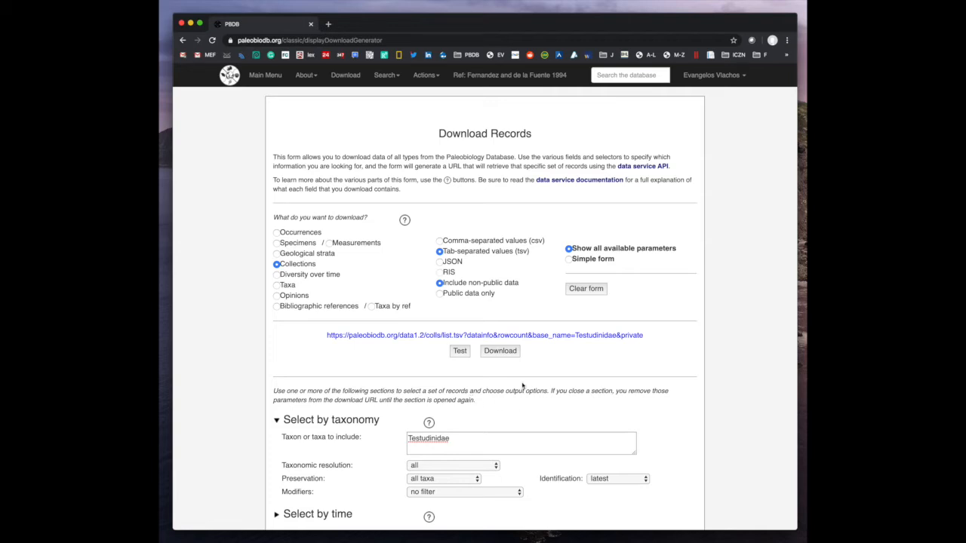
{"action": "left_click", "coordinate": [502, 352]}
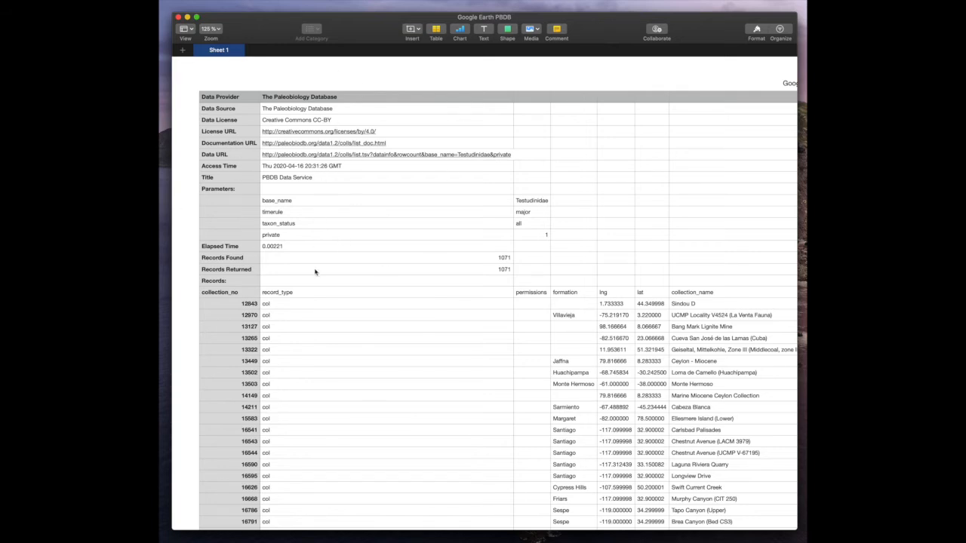
In the Google Earth PBDB spreadsheet in Numbers, delete metadata rows 1 to 17 above the collection_no header row
{"action": "scroll", "coordinate": [313, 271], "scroll_direction": "down", "scroll_amount": 2}
{"action": "scroll", "coordinate": [587, 324], "scroll_direction": "right", "scroll_amount": 5}
{"action": "scroll", "coordinate": [583, 322], "scroll_direction": "left", "scroll_amount": 5}
{"action": "scroll", "coordinate": [356, 239], "scroll_direction": "down", "scroll_amount": 1}
{"action": "scroll", "coordinate": [357, 240], "scroll_direction": "up", "scroll_amount": 2}
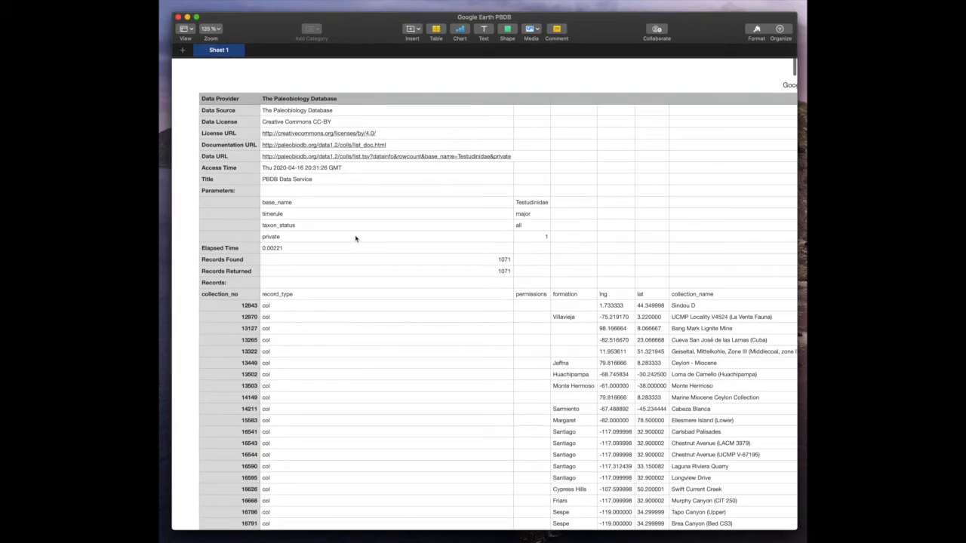
{"action": "left_click", "coordinate": [211, 94]}
{"action": "left_click_drag", "start_coordinate": [210, 94], "coordinate": [218, 276]}
{"action": "right_click", "coordinate": [219, 275]}
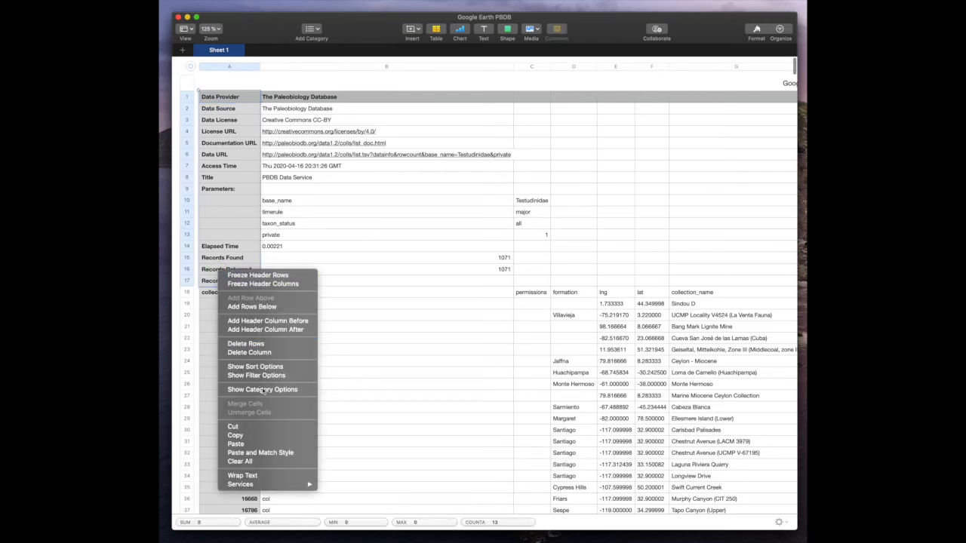
{"action": "left_click", "coordinate": [261, 344]}
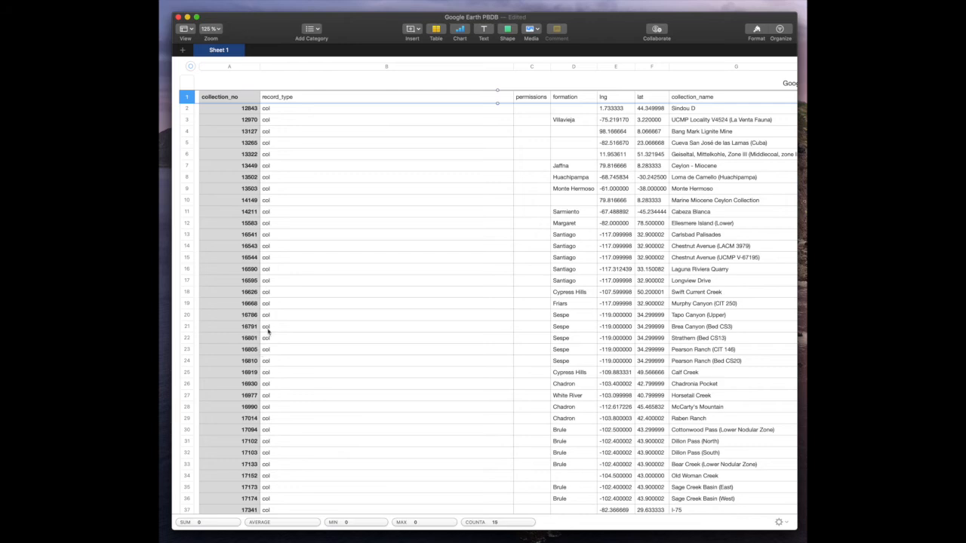
Delete the record_type, permissions and formation columns from the table
{"action": "left_click", "coordinate": [342, 102]}
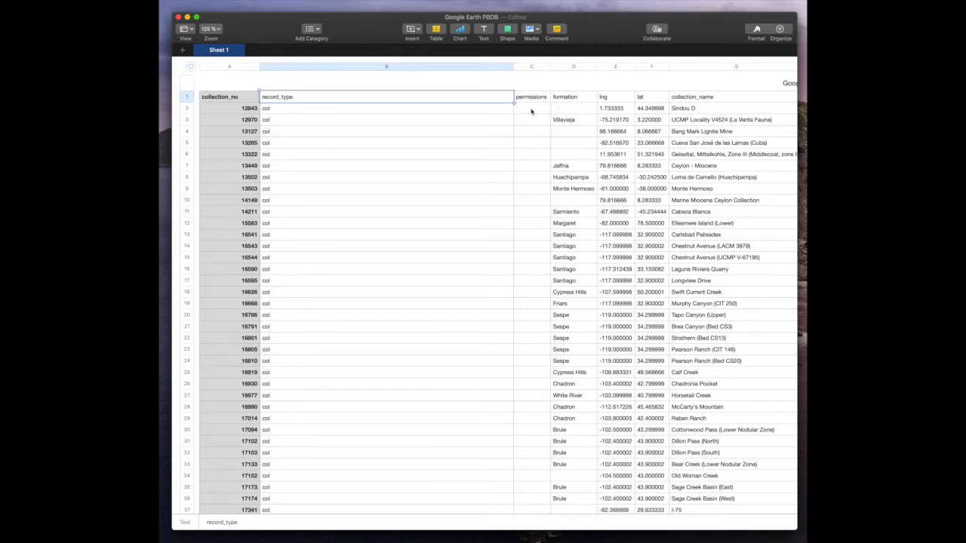
{"action": "left_click", "coordinate": [572, 69], "text": "shift"}
{"action": "right_click", "coordinate": [572, 68]}
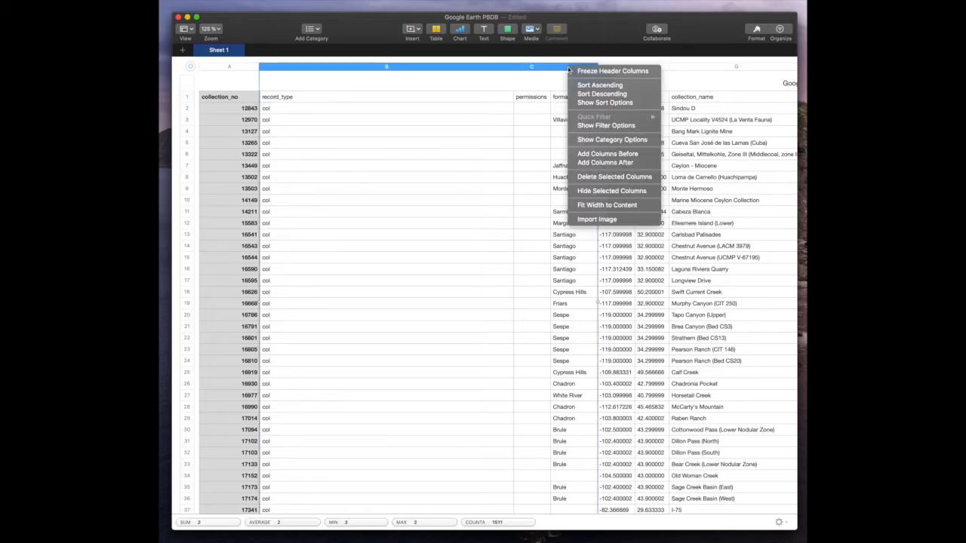
{"action": "left_click", "coordinate": [596, 176]}
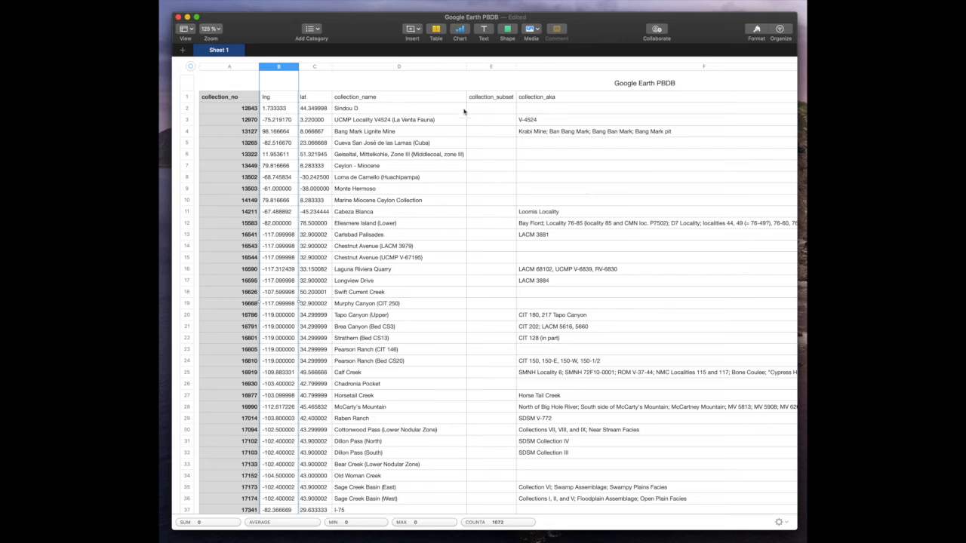
Delete the collection_subset and collection_aka columns from the table
{"action": "left_click", "coordinate": [491, 68]}
{"action": "left_click", "coordinate": [569, 70], "text": "shift"}
{"action": "right_click", "coordinate": [569, 69]}
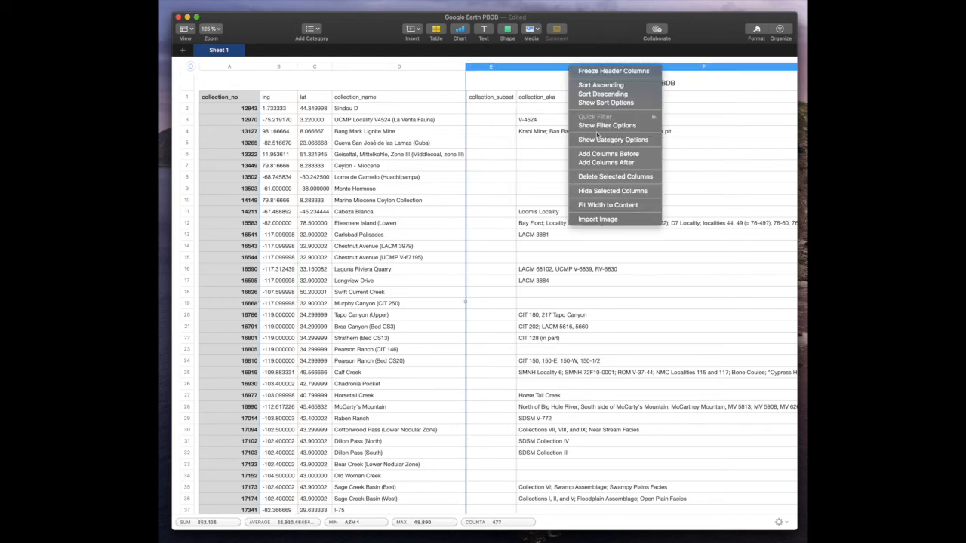
{"action": "left_click", "coordinate": [621, 178]}
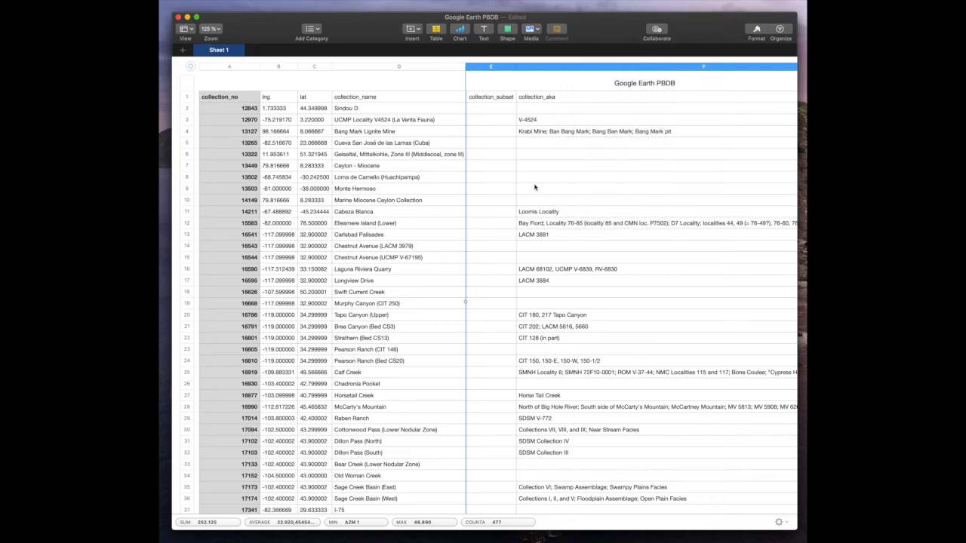
Delete the late_interval column from the table
{"action": "left_click", "coordinate": [556, 68]}
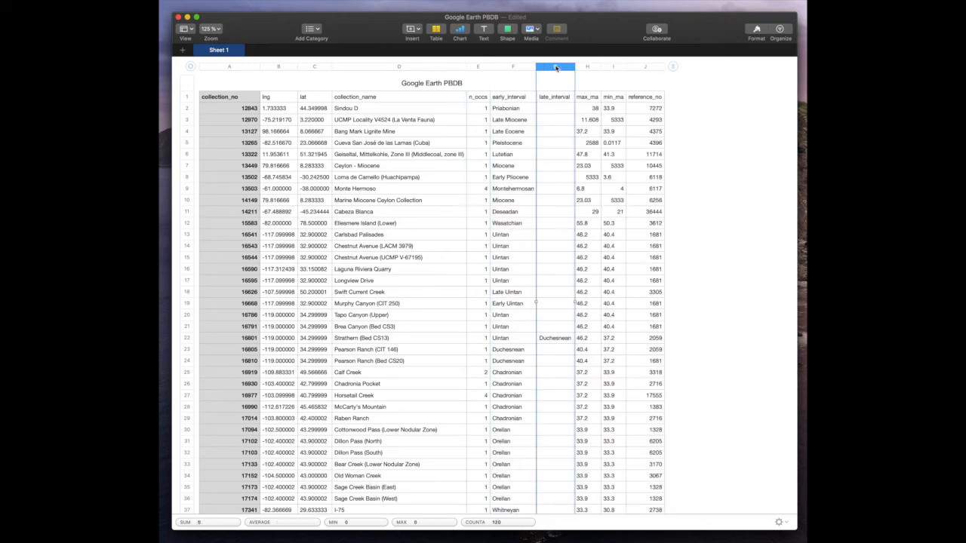
{"action": "right_click", "coordinate": [556, 68]}
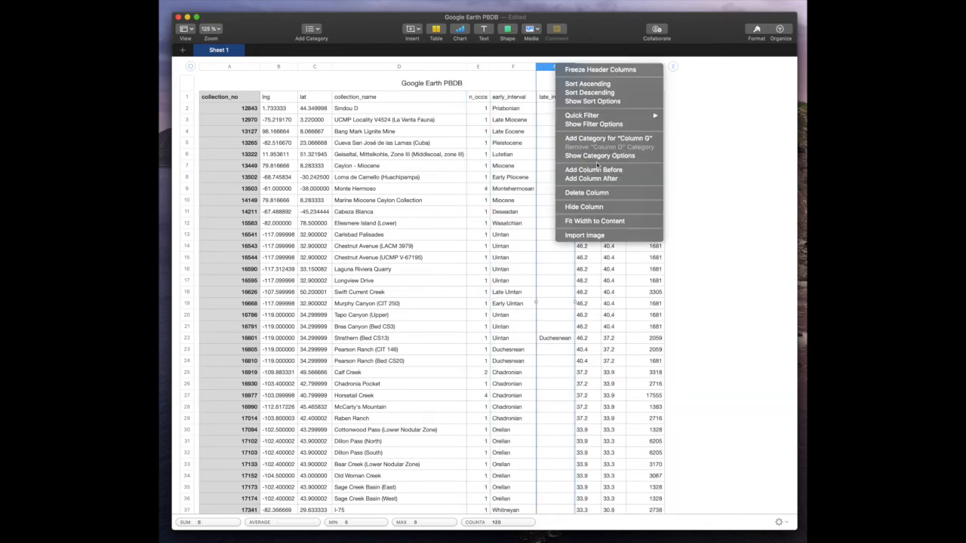
{"action": "left_click", "coordinate": [594, 194]}
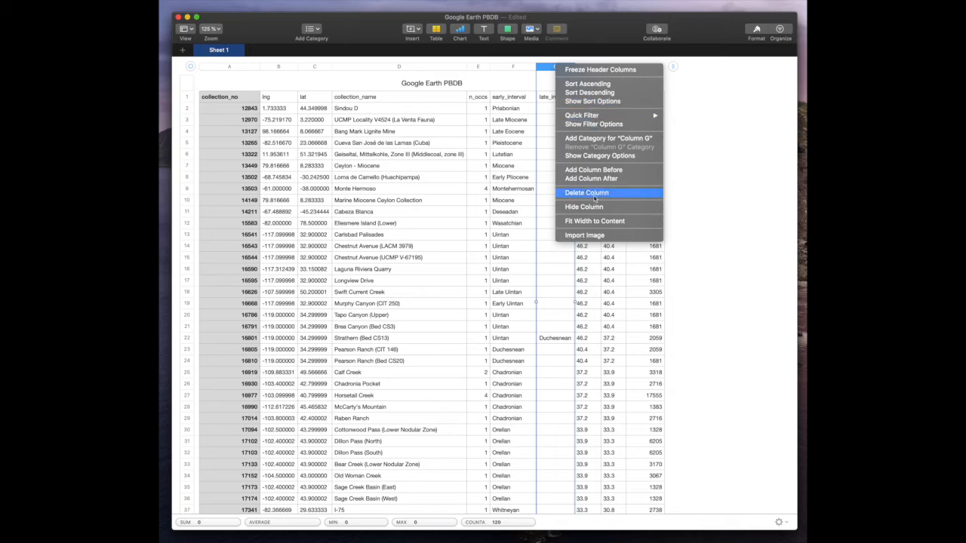
Look through the collection records in the trimmed table and return to its header row
{"action": "scroll", "coordinate": [452, 222], "scroll_direction": "down", "scroll_amount": 20}
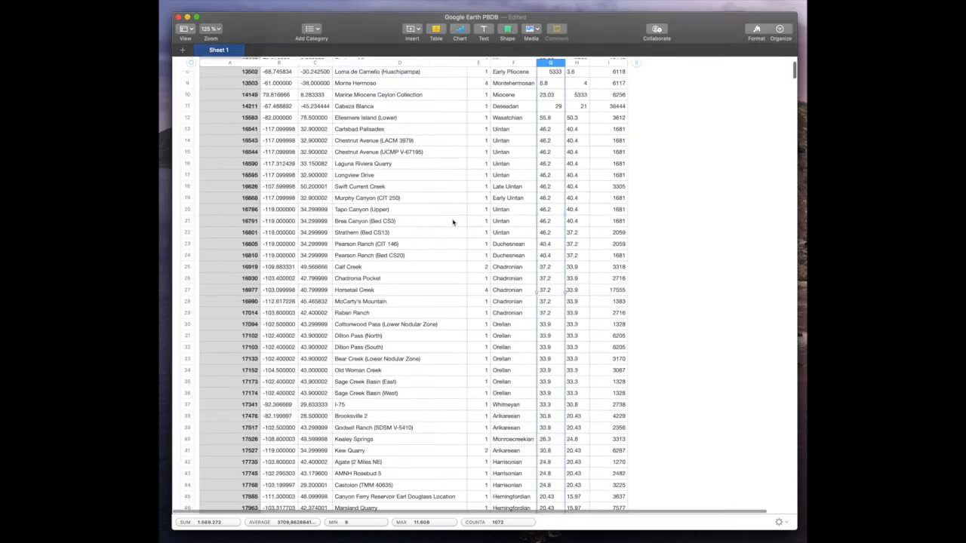
{"action": "scroll", "coordinate": [453, 223], "scroll_direction": "down", "scroll_amount": 20}
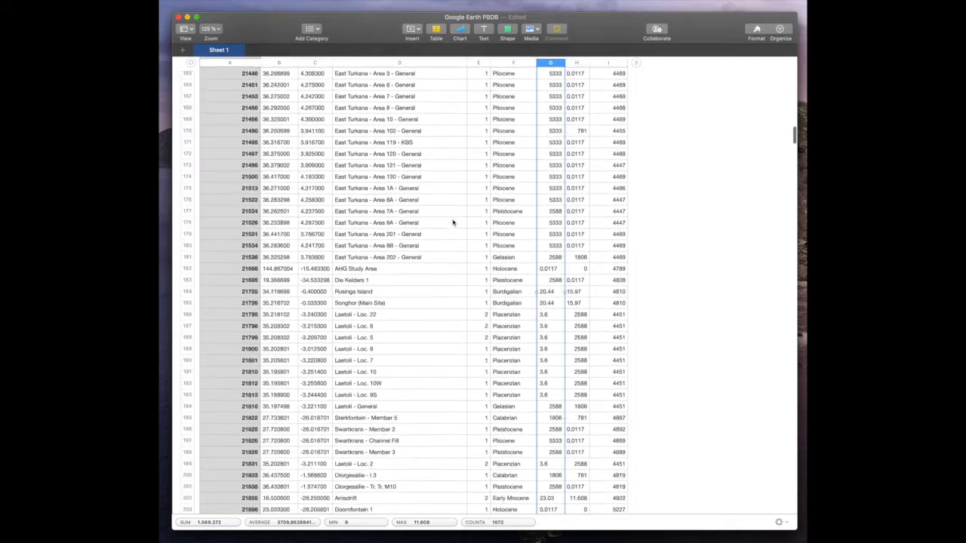
{"action": "scroll", "coordinate": [452, 223], "scroll_direction": "down", "scroll_amount": 15}
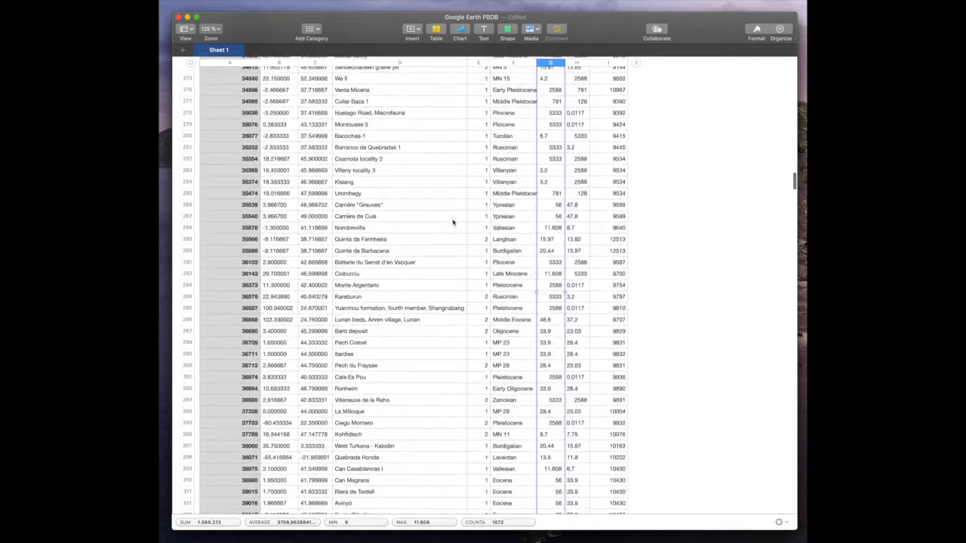
{"action": "scroll", "coordinate": [453, 223], "scroll_direction": "down", "scroll_amount": 15}
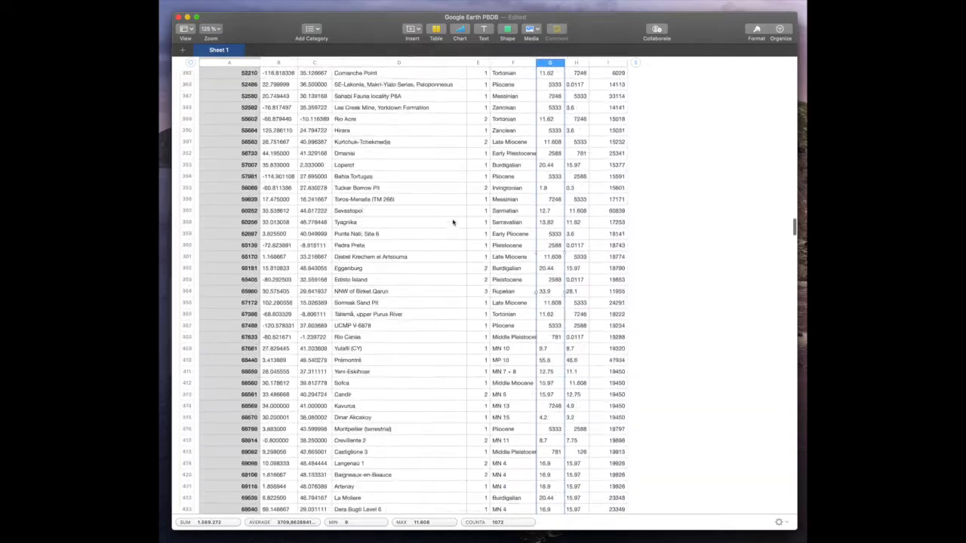
{"action": "left_click_drag", "start_coordinate": [795, 241], "coordinate": [792, 67]}
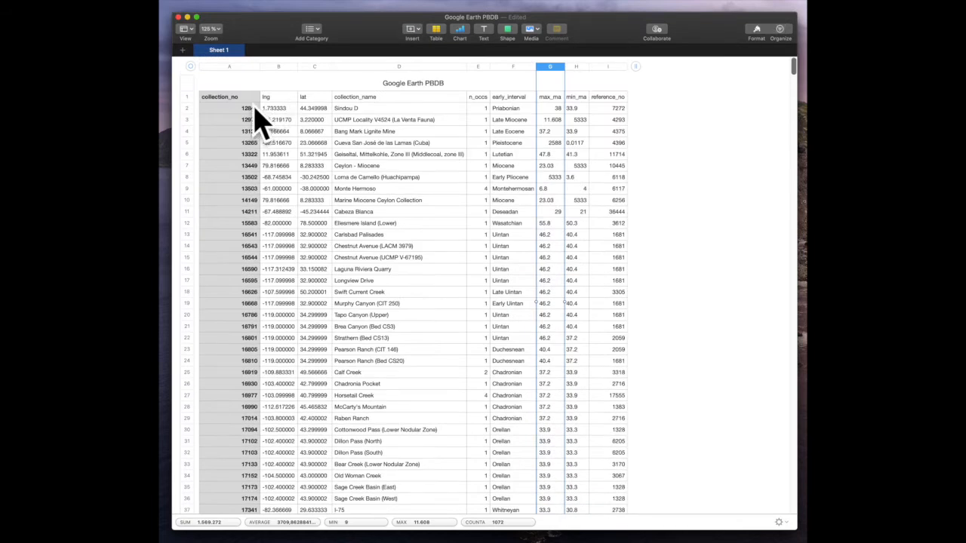
Export the spreadsheet to the Desktop as a CSV file without table names
{"action": "left_click", "coordinate": [340, 143]}
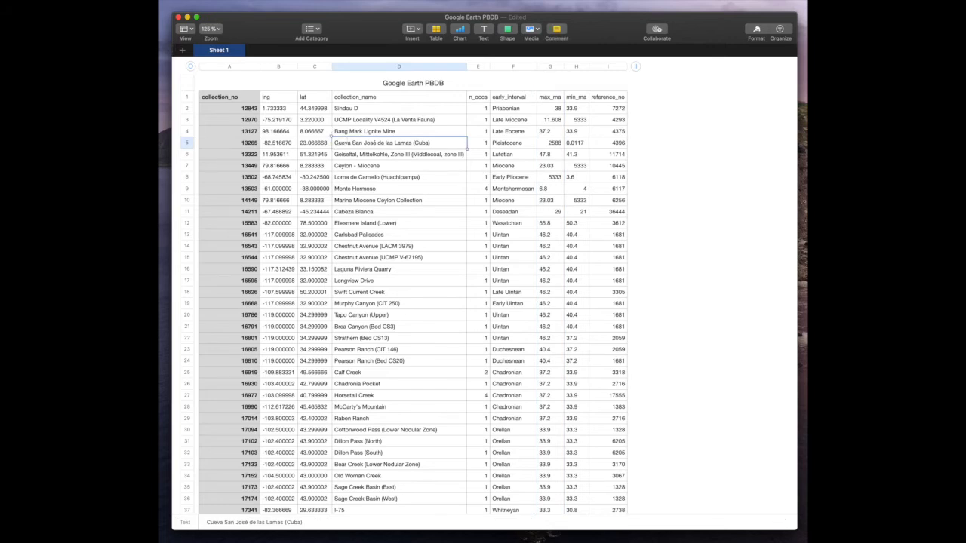
{"action": "left_click", "coordinate": [429, 173]}
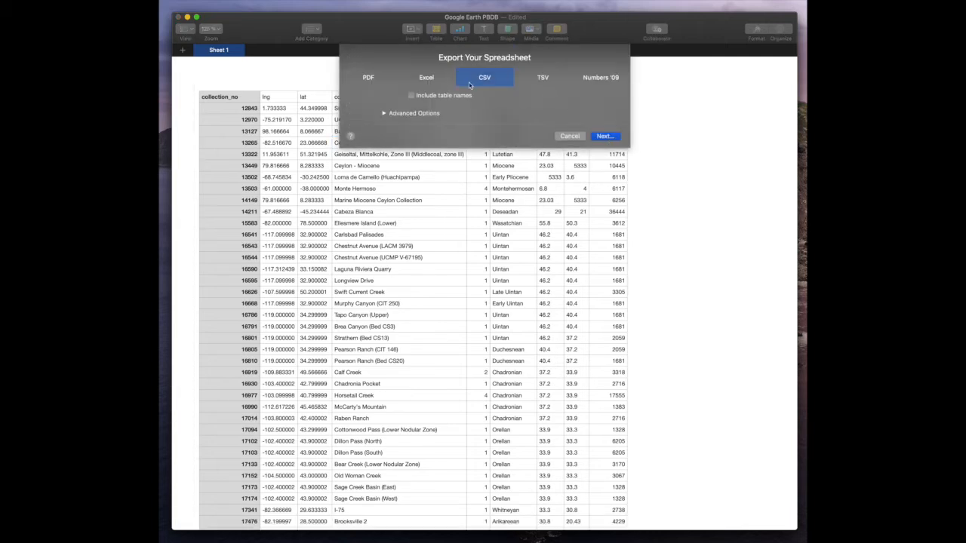
{"action": "left_click", "coordinate": [605, 136]}
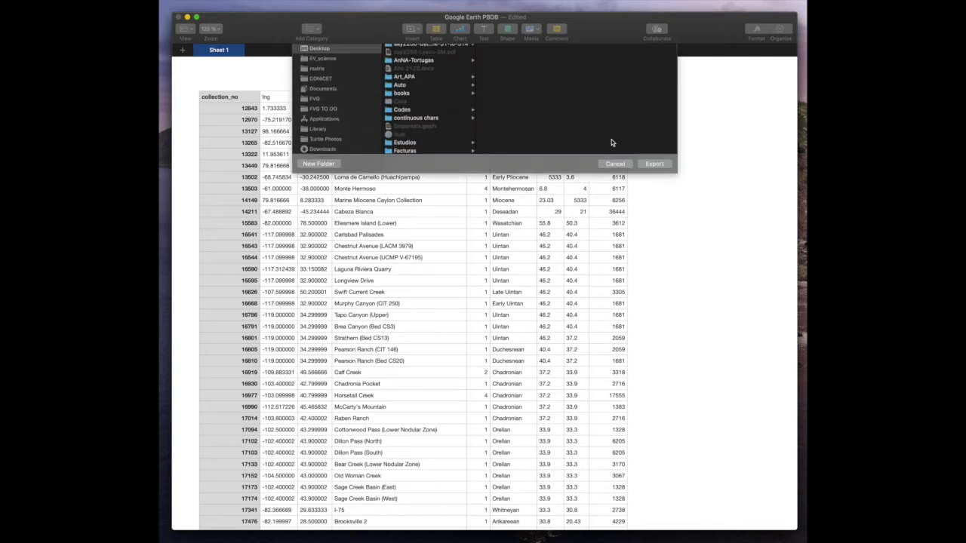
{"action": "left_click", "coordinate": [663, 240]}
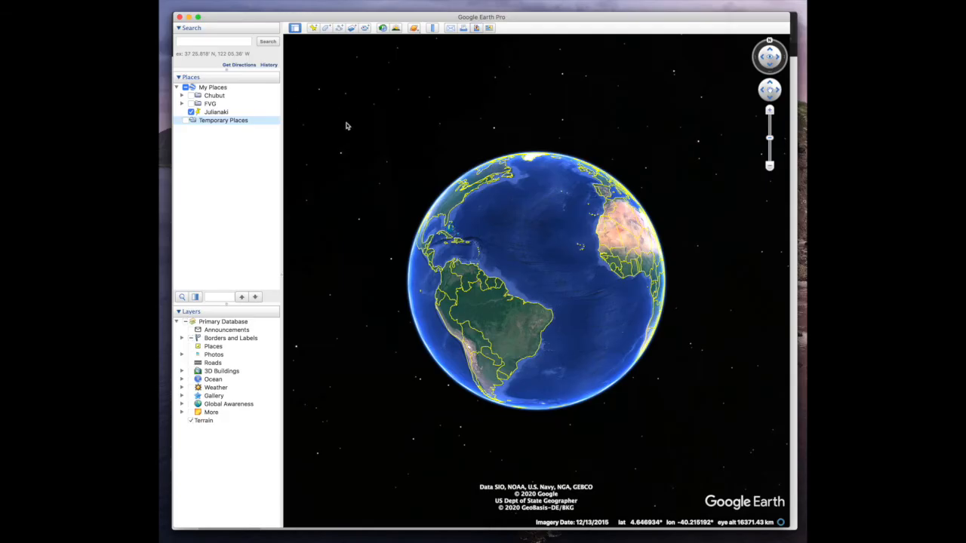
Open the Google Earth PBDB CSV file from the Desktop in the data import wizard
{"action": "key", "text": "super+o"}
{"action": "left_click", "coordinate": [483, 254]}
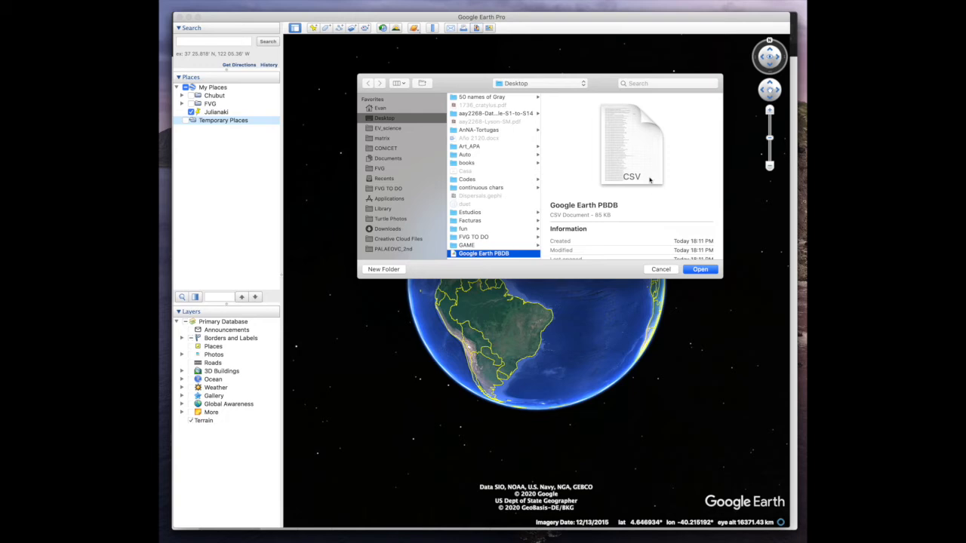
{"action": "left_click", "coordinate": [692, 270]}
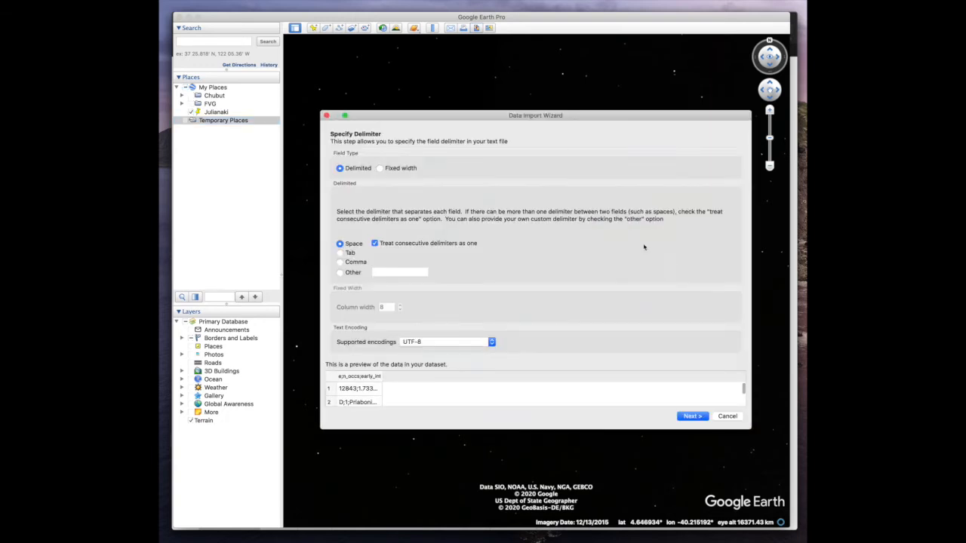
{"action": "left_click_drag", "start_coordinate": [546, 47], "coordinate": [551, 72]}
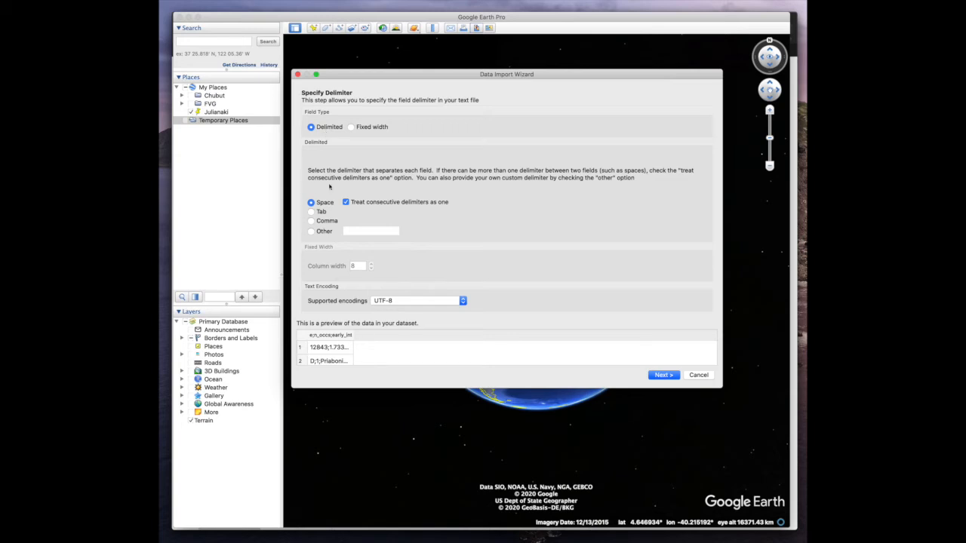
Specify a semicolon as the custom field delimiter, check the previewed records and continue to the coordinate fields
{"action": "left_click", "coordinate": [311, 231]}
{"action": "left_click", "coordinate": [352, 234]}
{"action": "type", "text": ";"}
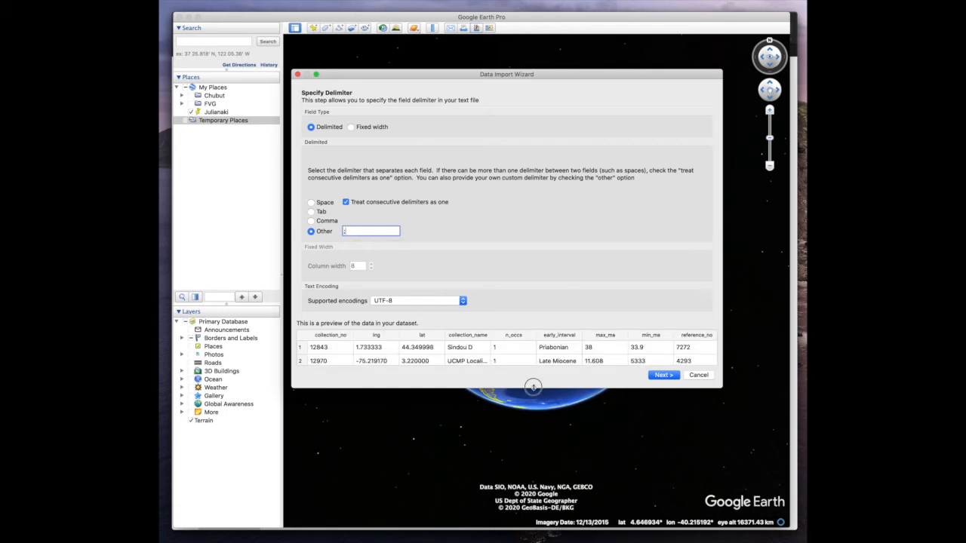
{"action": "scroll", "coordinate": [529, 387], "scroll_direction": "down", "scroll_amount": 3}
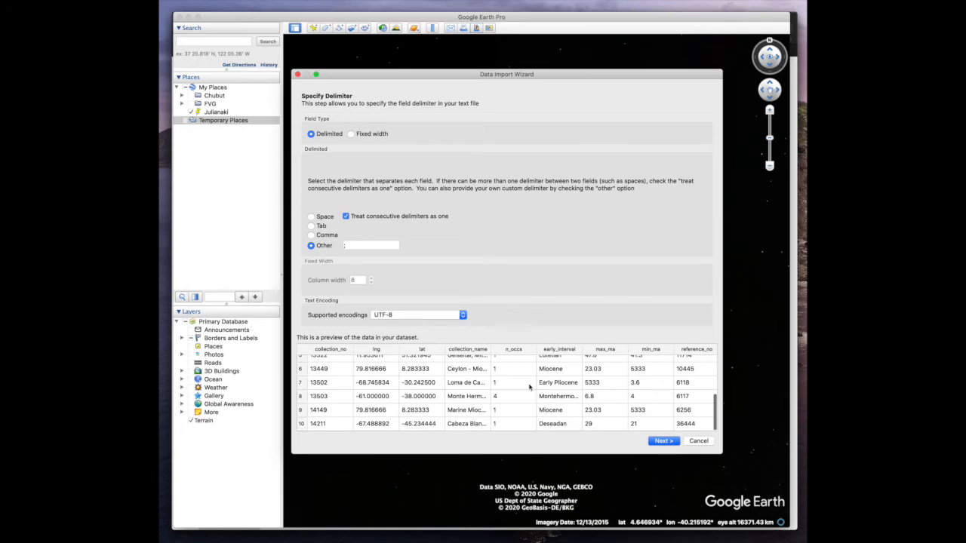
{"action": "scroll", "coordinate": [529, 387], "scroll_direction": "up", "scroll_amount": 3}
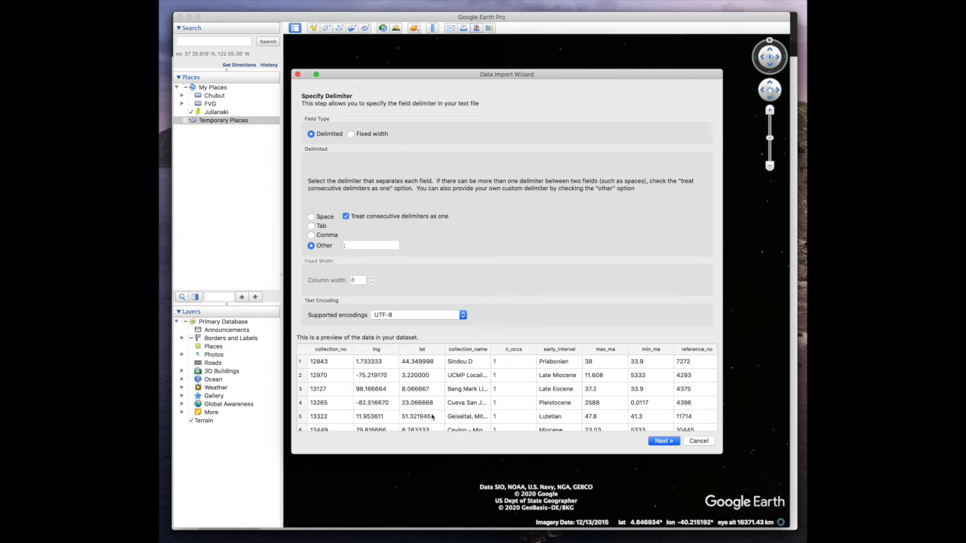
{"action": "left_click", "coordinate": [662, 442]}
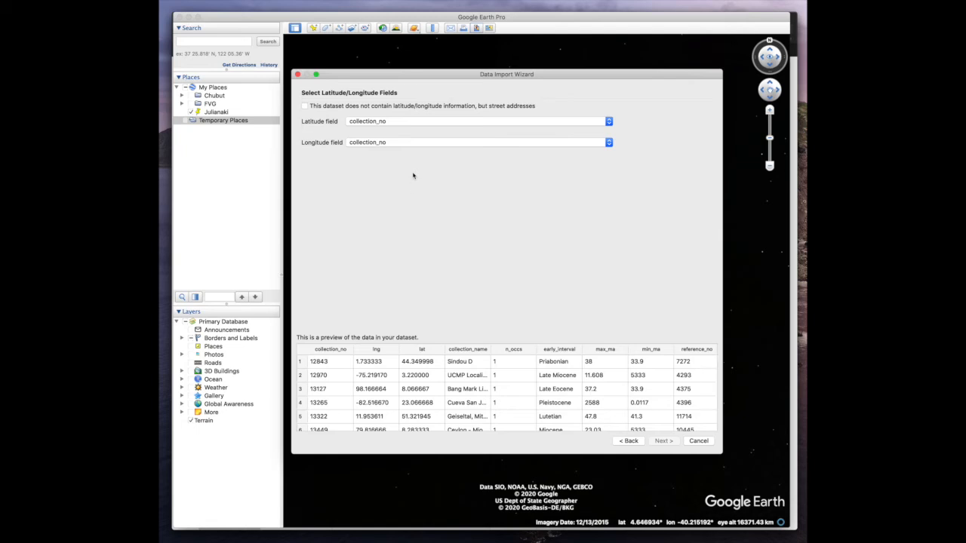
Assign lat as the latitude field and lng as the longitude field, and finish the import keeping the suggested field types
{"action": "left_click", "coordinate": [382, 122]}
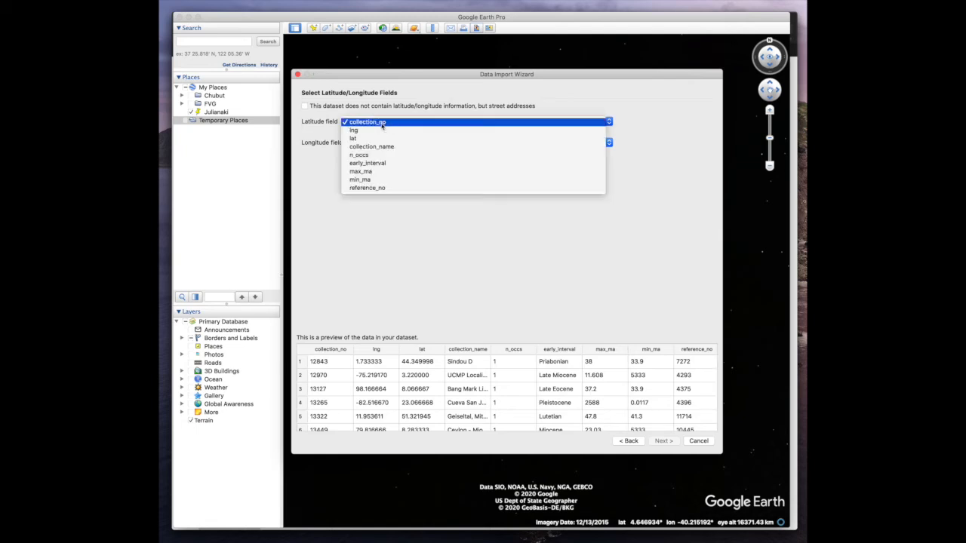
{"action": "left_click", "coordinate": [380, 138]}
{"action": "left_click", "coordinate": [380, 142]}
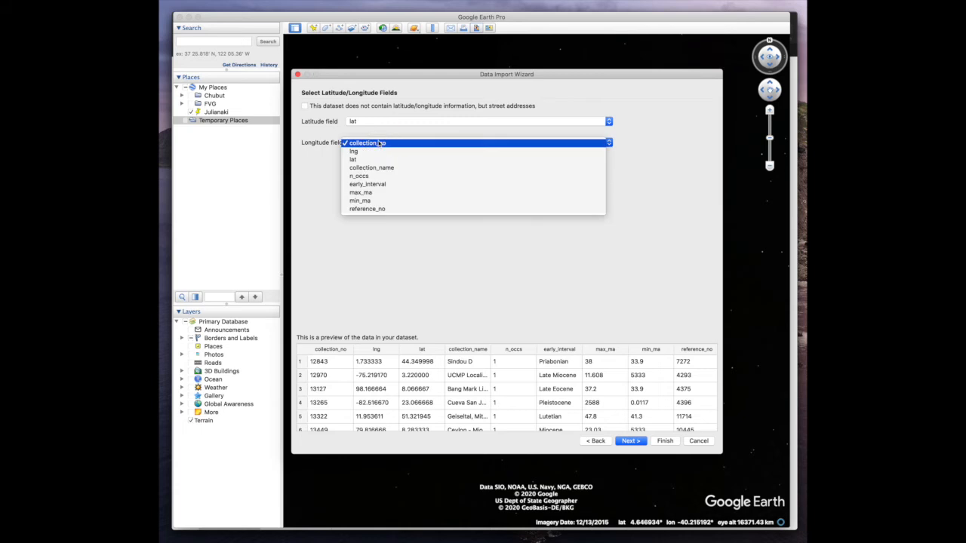
{"action": "left_click", "coordinate": [379, 153]}
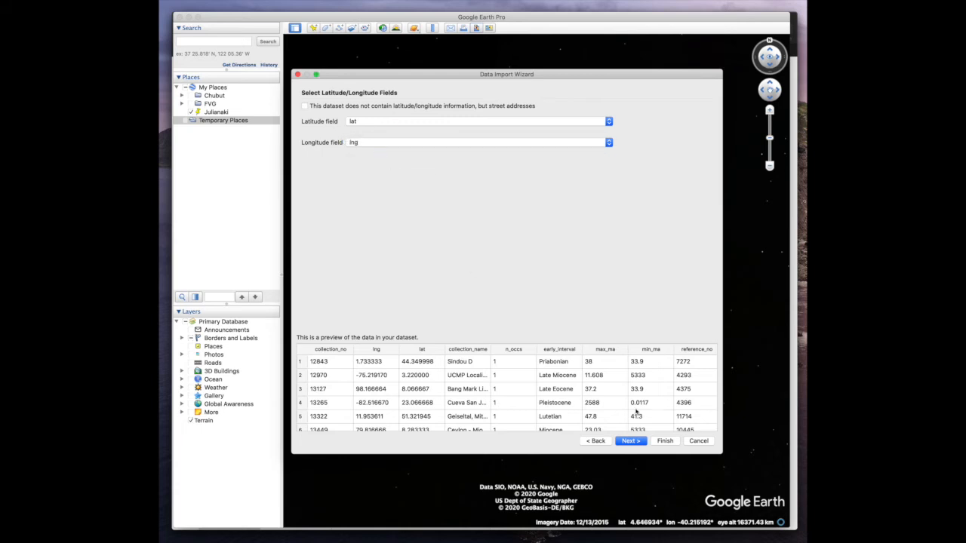
{"action": "left_click", "coordinate": [631, 442]}
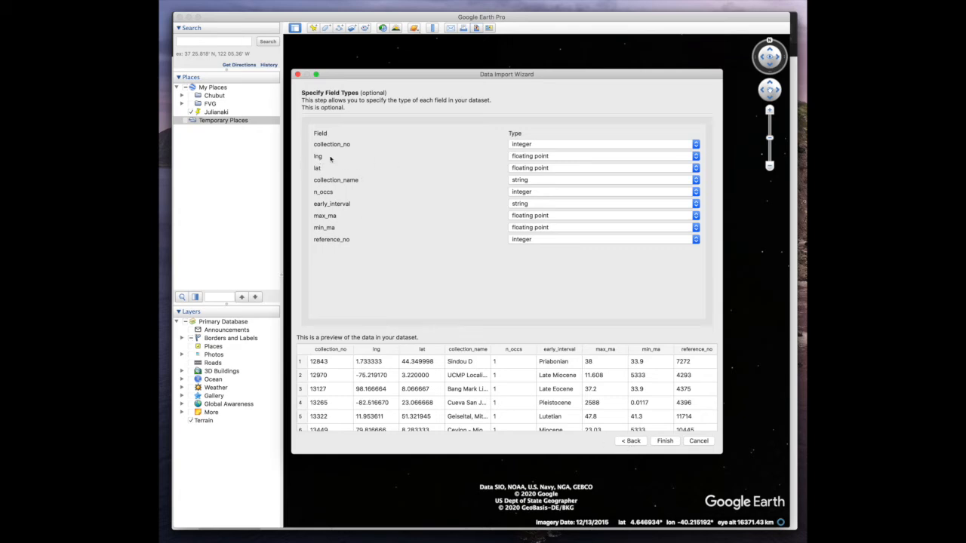
{"action": "left_click", "coordinate": [662, 441]}
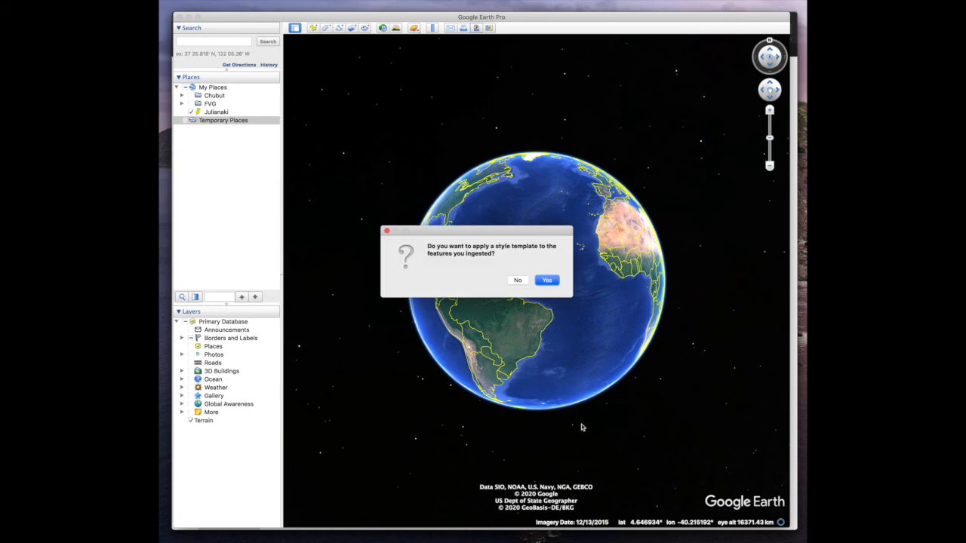
Create a new style template with collection_name as the name field and save it as Google Earth PBDB in My Style Templates
{"action": "left_click", "coordinate": [548, 280]}
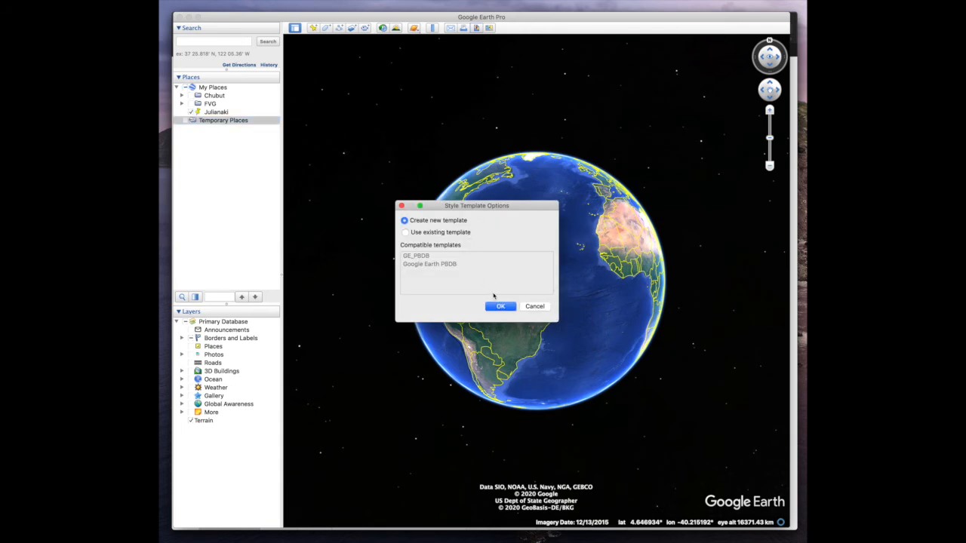
{"action": "left_click", "coordinate": [498, 307]}
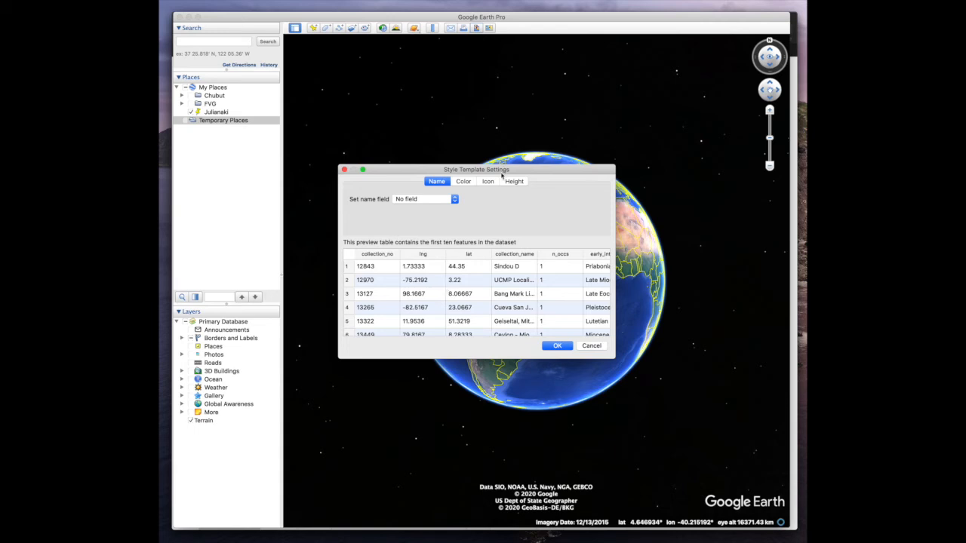
{"action": "left_click_drag", "start_coordinate": [502, 175], "coordinate": [495, 136]}
{"action": "left_click_drag", "start_coordinate": [608, 319], "coordinate": [670, 379]}
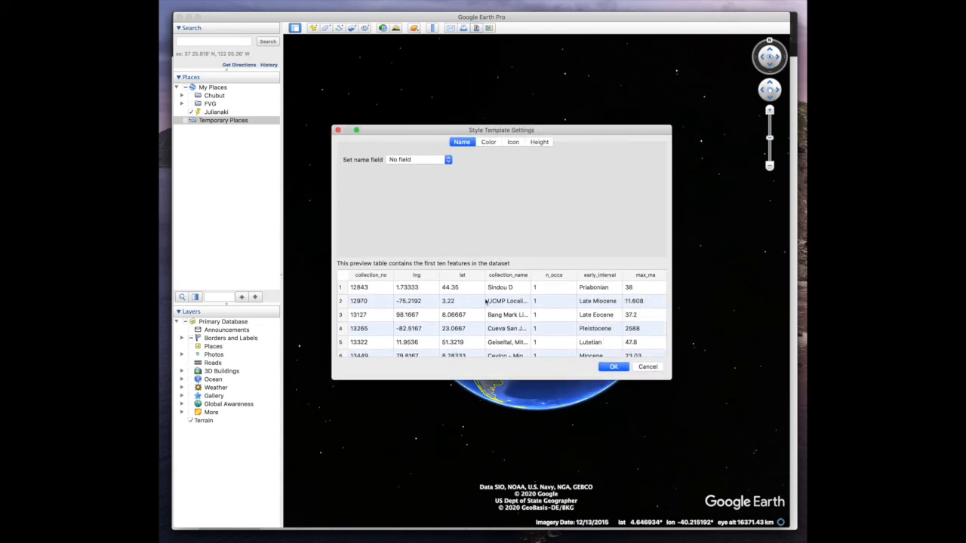
{"action": "left_click", "coordinate": [414, 159]}
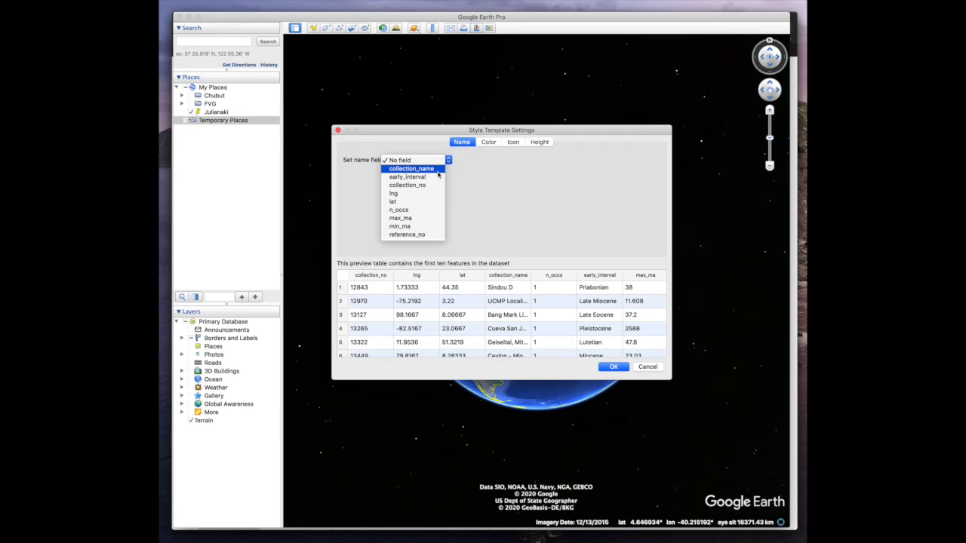
{"action": "left_click", "coordinate": [436, 171]}
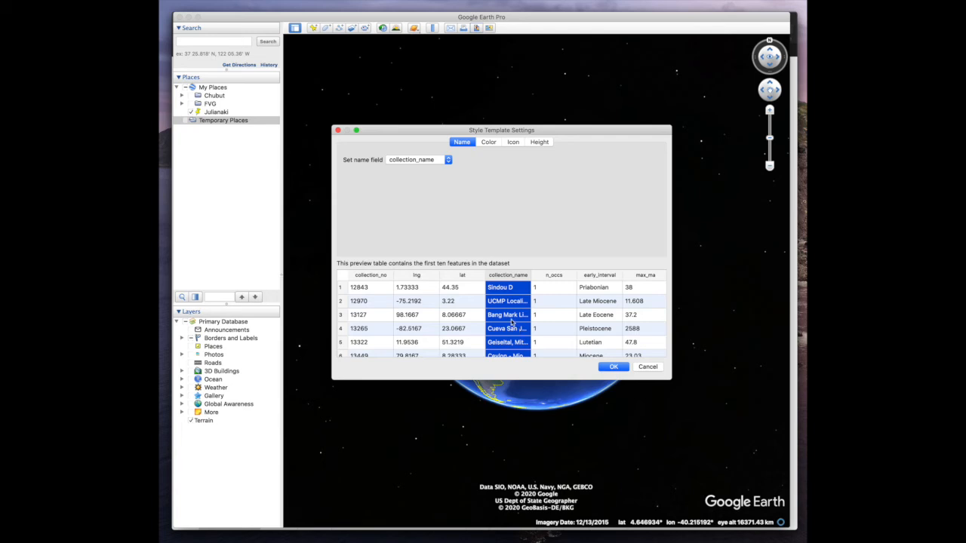
{"action": "left_click", "coordinate": [612, 369]}
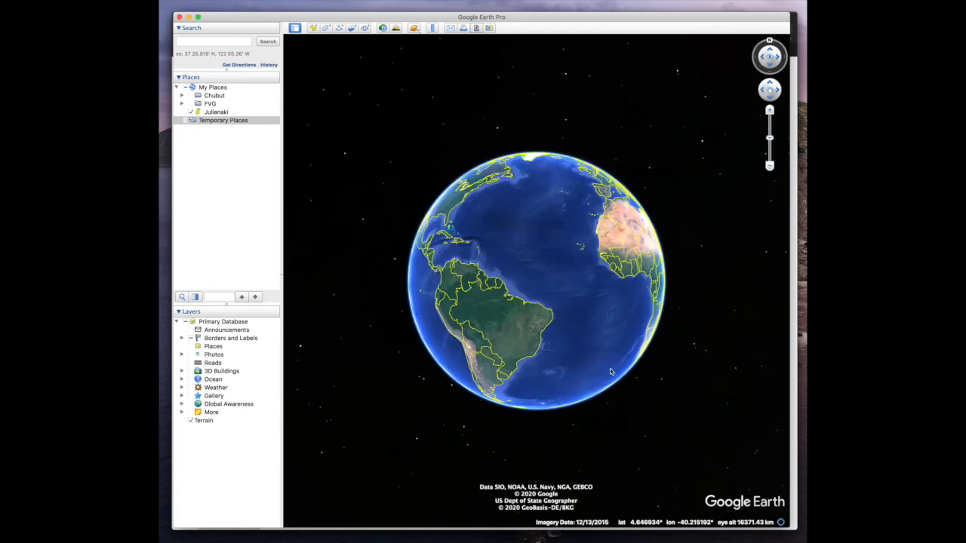
{"action": "left_click", "coordinate": [718, 288]}
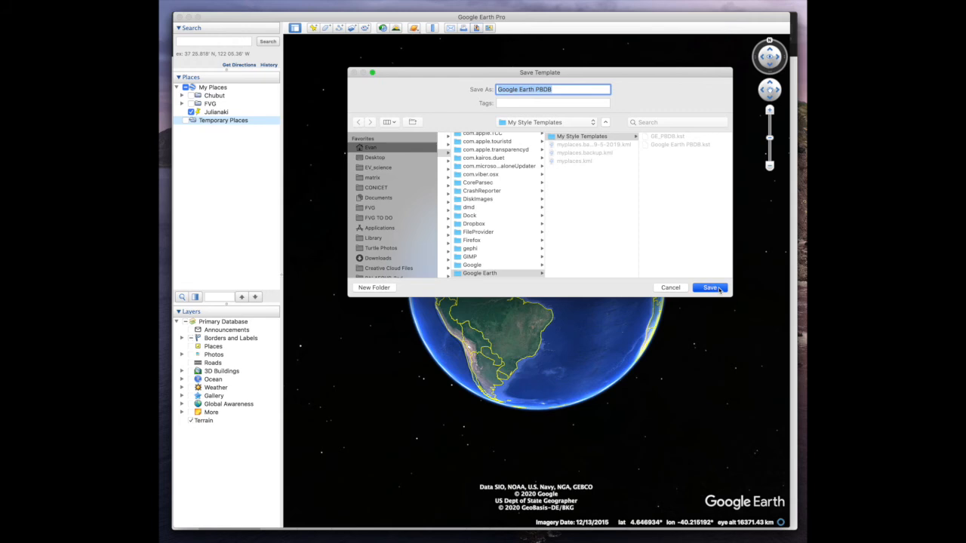
{"action": "left_click", "coordinate": [614, 132]}
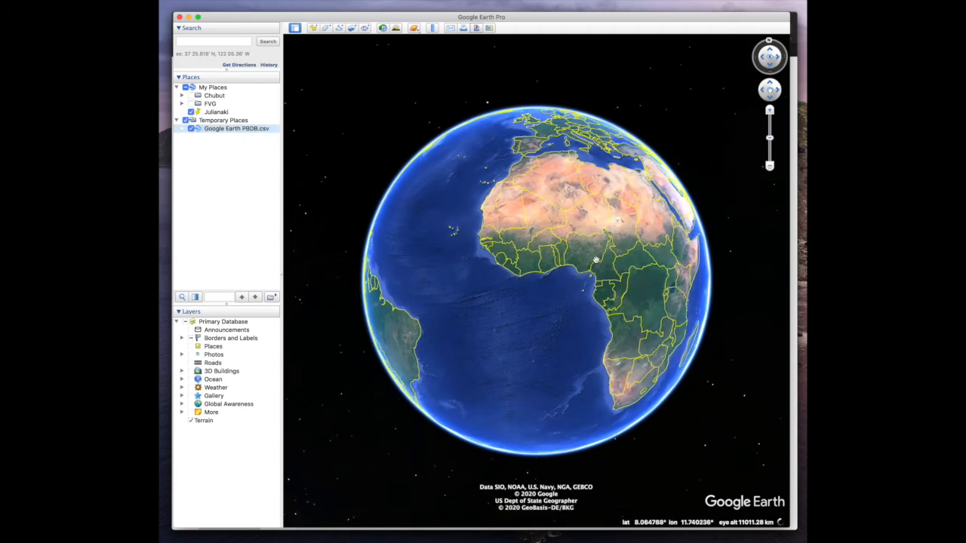
Enable style editing for the whole Google Earth PBDB.csv folder and open its icon choices
{"action": "left_click_drag", "start_coordinate": [578, 257], "coordinate": [575, 281]}
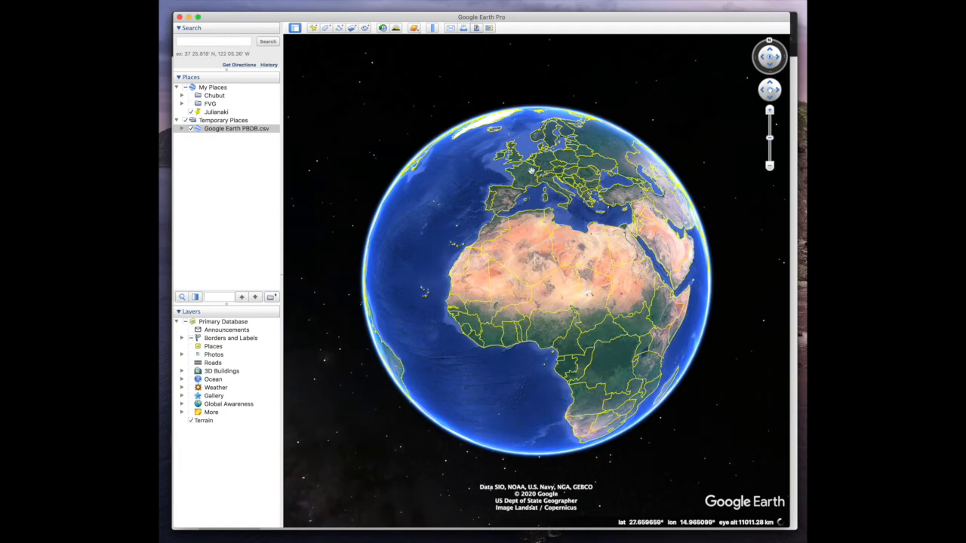
{"action": "scroll", "coordinate": [524, 155], "scroll_direction": "up", "scroll_amount": 5}
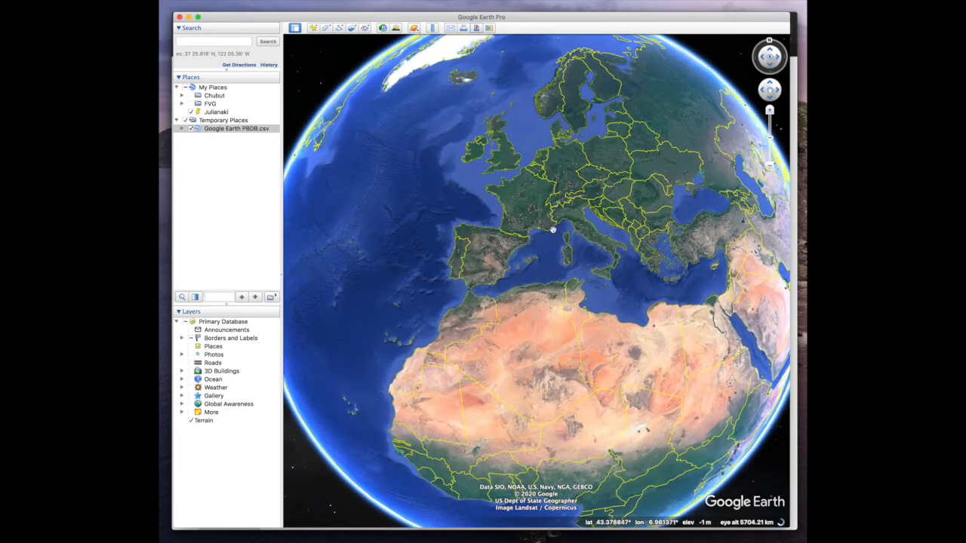
{"action": "right_click", "coordinate": [225, 131]}
{"action": "left_click", "coordinate": [256, 274]}
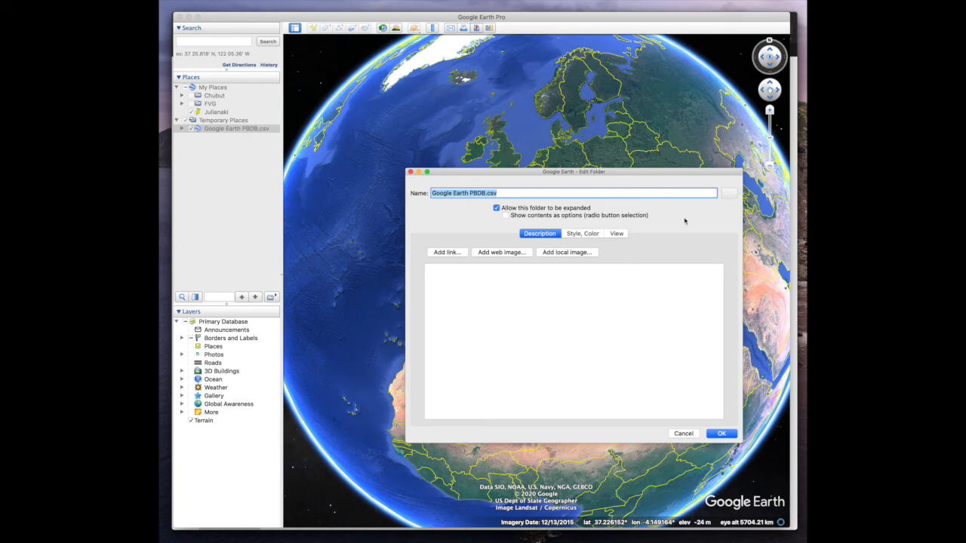
{"action": "left_click", "coordinate": [572, 235]}
{"action": "left_click", "coordinate": [701, 348]}
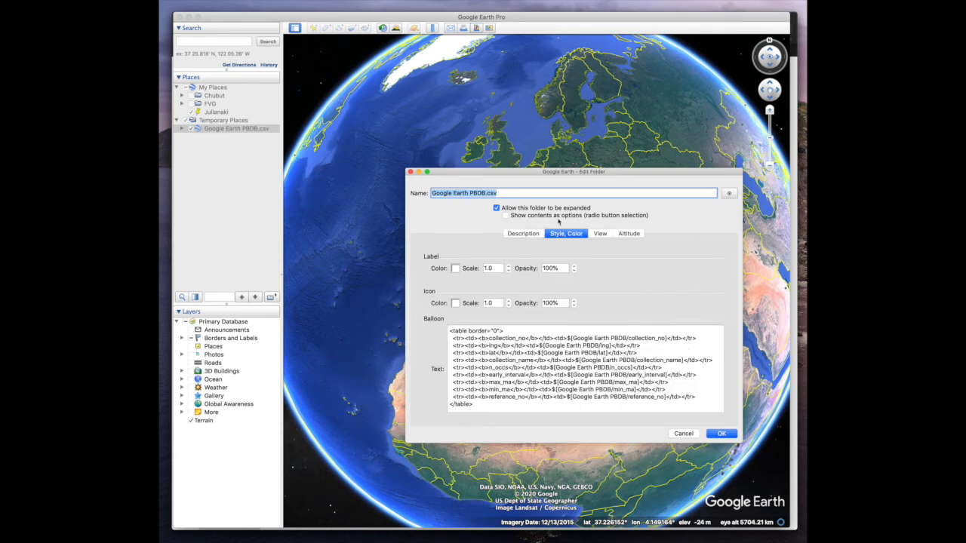
{"action": "left_click", "coordinate": [729, 193]}
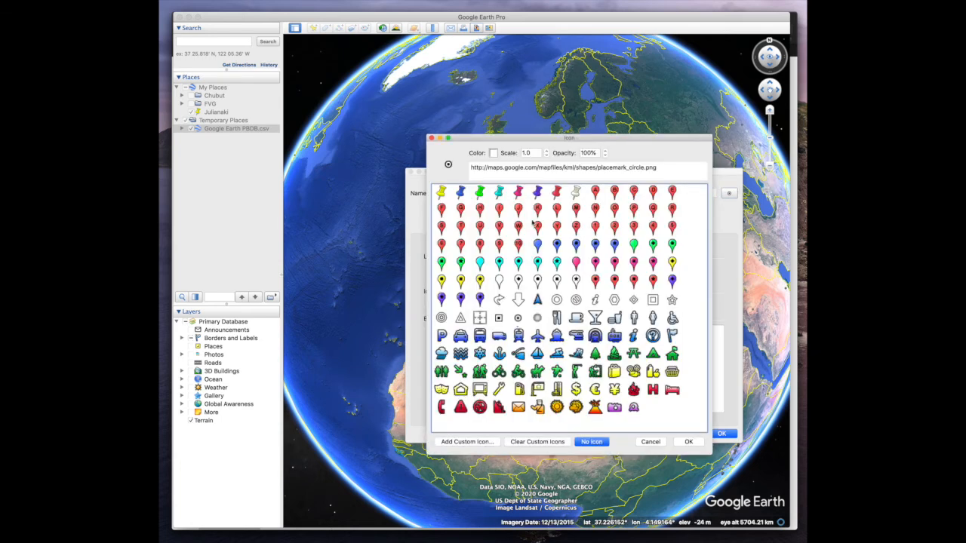
Set the colour of the current circle icon to red
{"action": "left_click", "coordinate": [494, 154]}
{"action": "left_click", "coordinate": [477, 348]}
{"action": "left_click", "coordinate": [559, 440]}
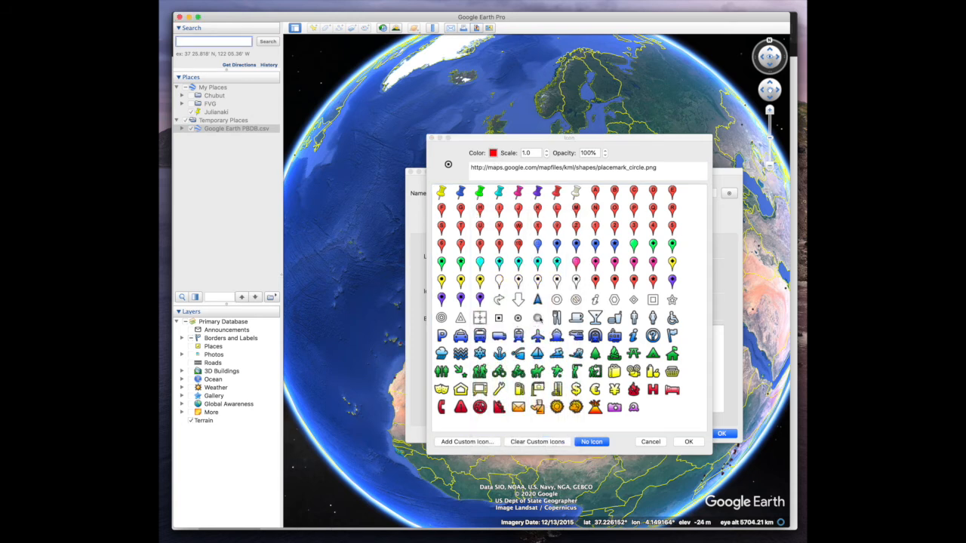
Change the folder's placemark icon to the shaded dot, colour it red and apply the folder changes
{"action": "left_click", "coordinate": [538, 318]}
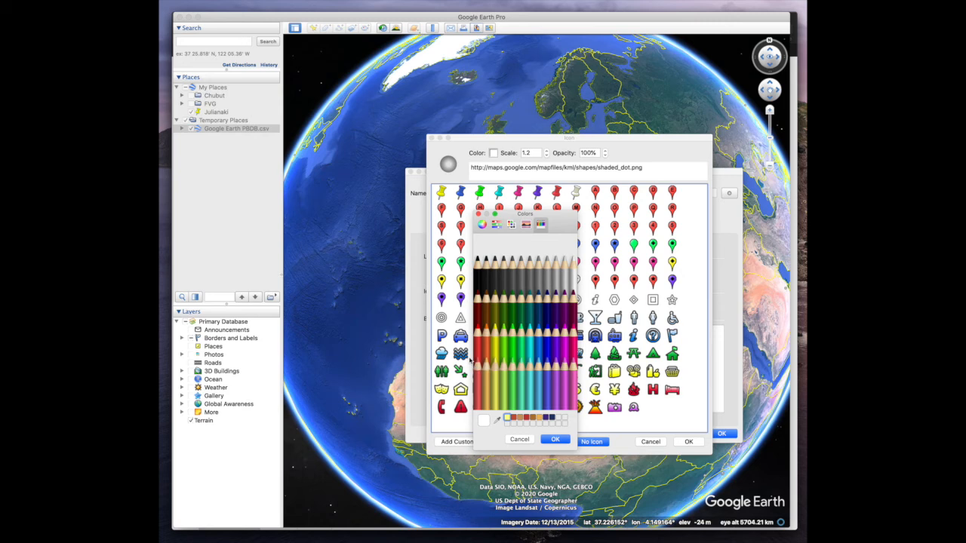
{"action": "left_click", "coordinate": [477, 332]}
{"action": "left_click", "coordinate": [556, 440]}
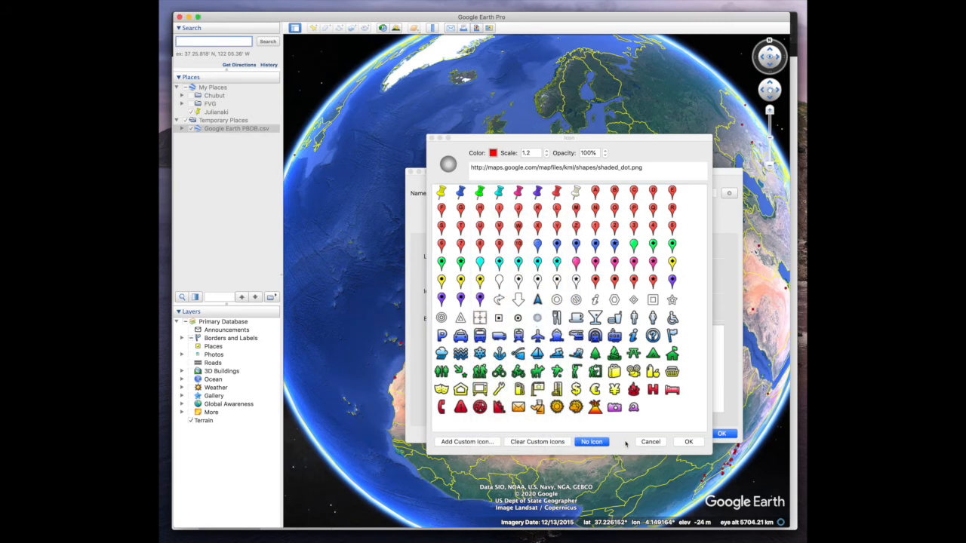
{"action": "left_click", "coordinate": [683, 441]}
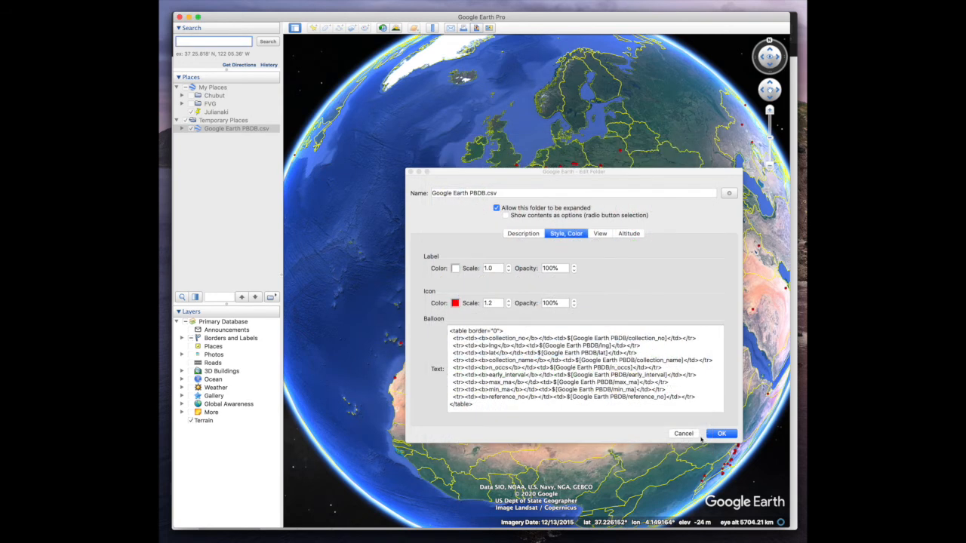
{"action": "left_click", "coordinate": [719, 433]}
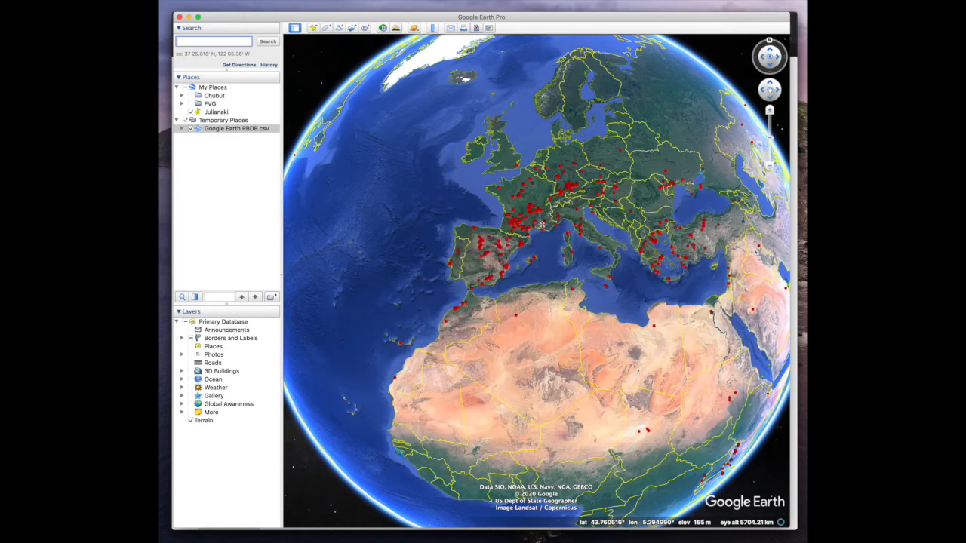
Examine the imported localities around the Mediterranean, including the record details of one placemark in Greece and one in the Aegean
{"action": "left_click_drag", "start_coordinate": [512, 297], "coordinate": [503, 292]}
{"action": "left_click_drag", "start_coordinate": [654, 305], "coordinate": [528, 310]}
{"action": "mouse_move", "coordinate": [655, 325]}
{"action": "left_mouse_down"}
{"action": "mouse_move", "coordinate": [571, 350]}
{"action": "mouse_move", "coordinate": [655, 344]}
{"action": "left_mouse_up"}
{"action": "left_click_drag", "start_coordinate": [445, 316], "coordinate": [520, 317]}
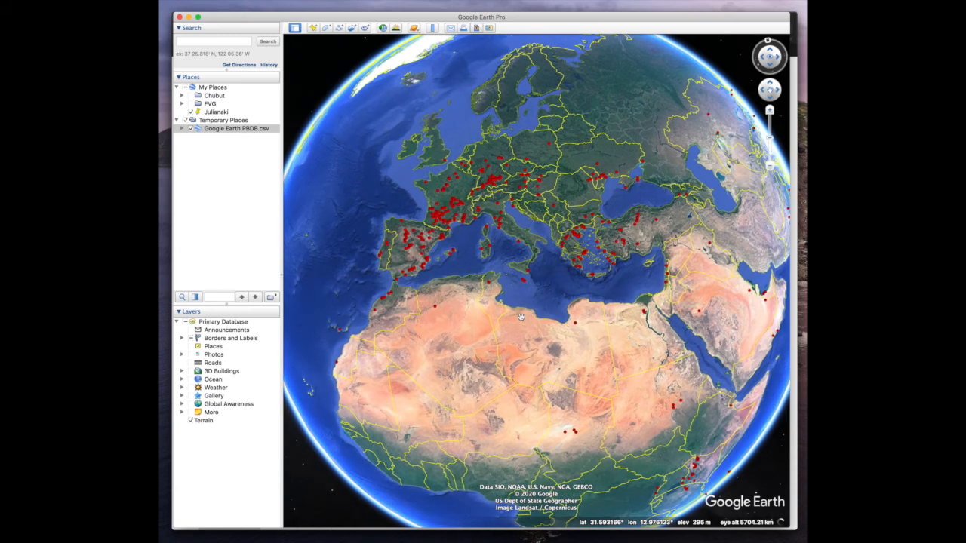
{"action": "left_click", "coordinate": [569, 241]}
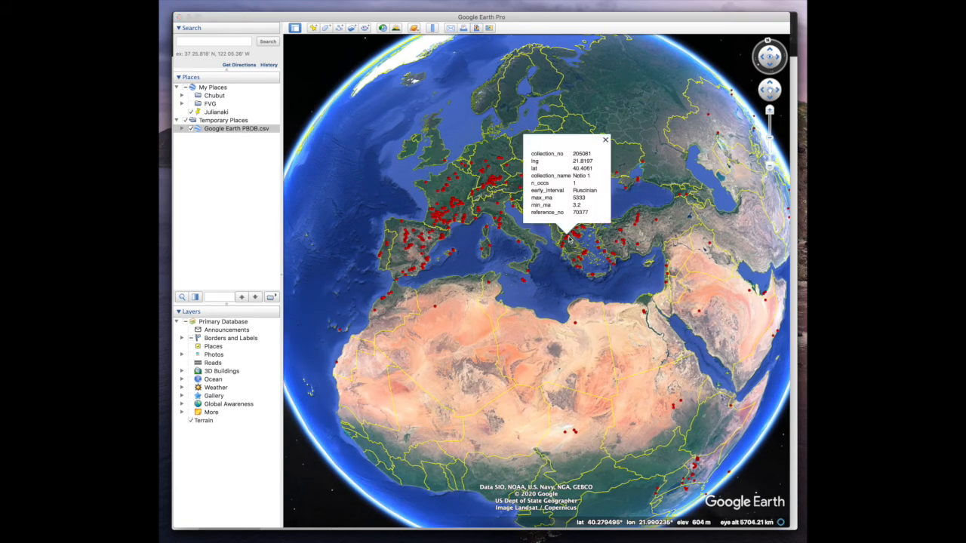
{"action": "left_click", "coordinate": [608, 259]}
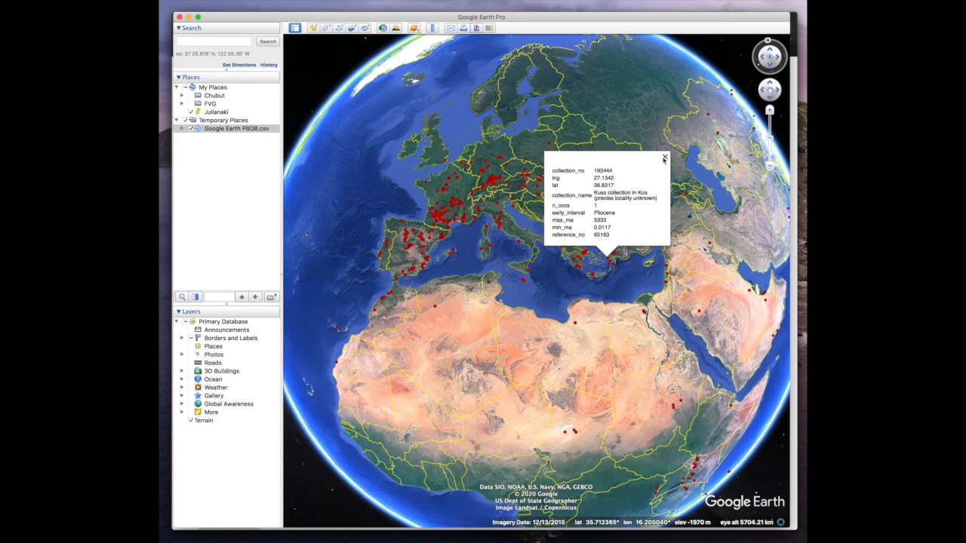
{"action": "left_click", "coordinate": [665, 158]}
{"action": "scroll", "coordinate": [557, 241], "scroll_direction": "up", "scroll_amount": 3}
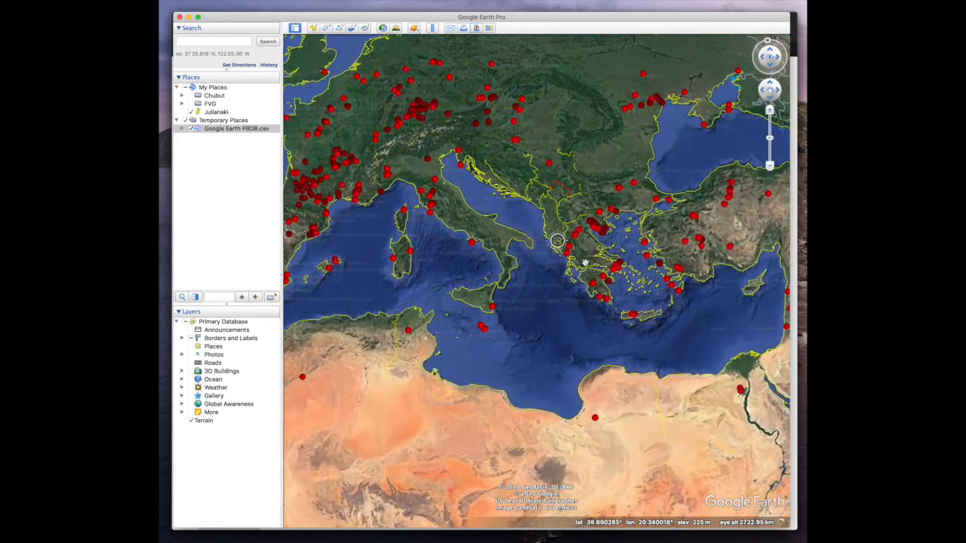
{"action": "scroll", "coordinate": [578, 261], "scroll_direction": "up", "scroll_amount": 3}
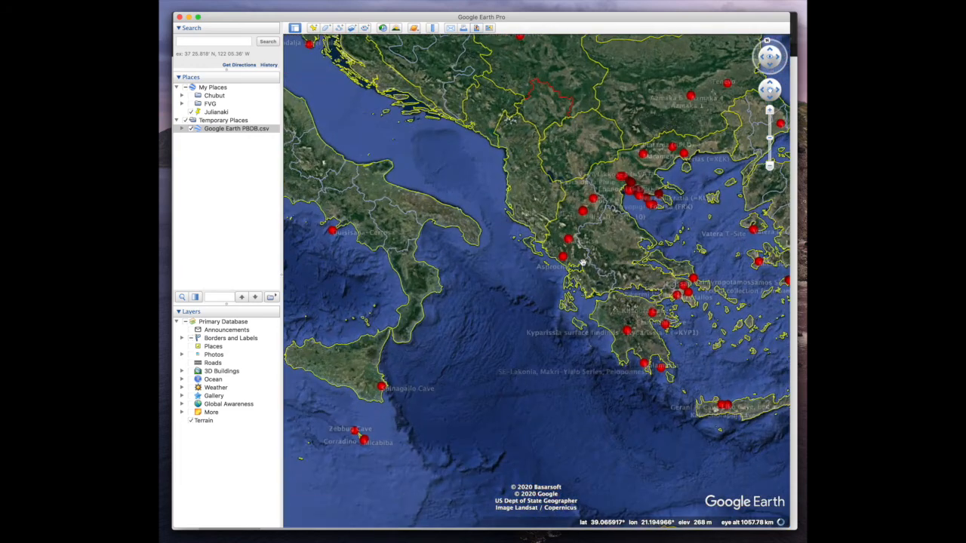
Expand the imported Google Earth PBDB.csv entry and select the Google Earth PBDB folder inside it
{"action": "scroll", "coordinate": [564, 329], "scroll_direction": "down", "scroll_amount": 5}
{"action": "left_click_drag", "start_coordinate": [564, 329], "coordinate": [521, 305]}
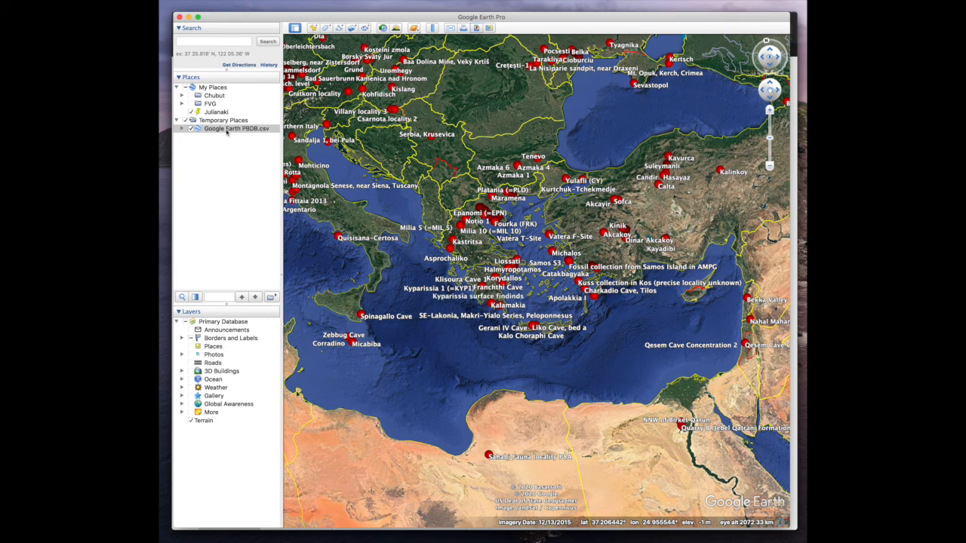
{"action": "right_click", "coordinate": [226, 132]}
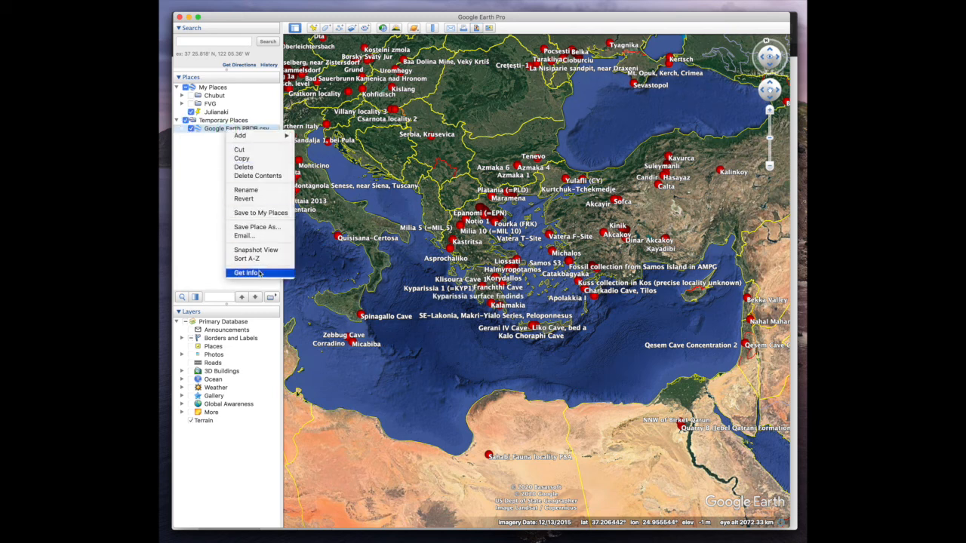
{"action": "left_click", "coordinate": [182, 142]}
{"action": "left_click", "coordinate": [181, 129]}
{"action": "left_click", "coordinate": [228, 139]}
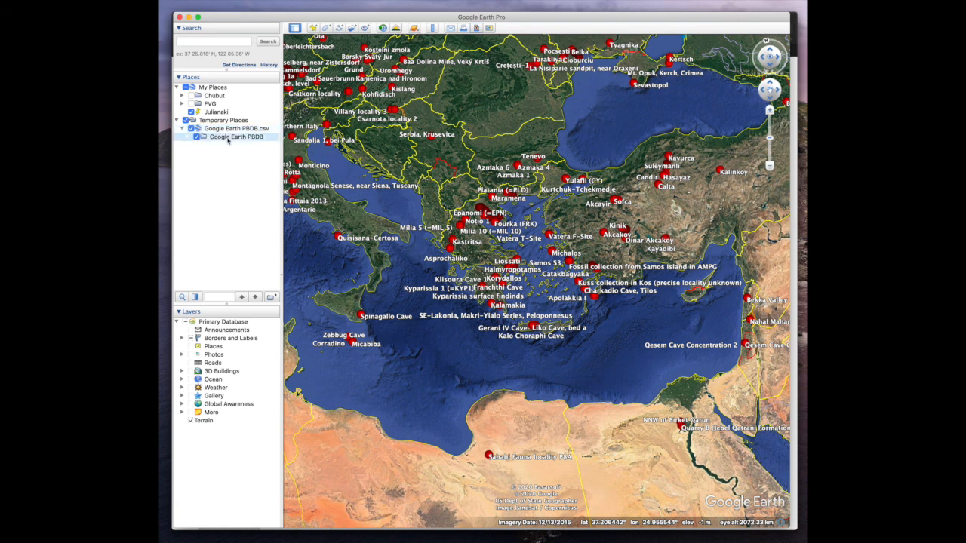
Hide the placemark names by setting the label opacity of the Google Earth PBDB folder to 0% and applying it
{"action": "right_click", "coordinate": [228, 140]}
{"action": "left_click", "coordinate": [254, 273]}
{"action": "left_click", "coordinate": [565, 234]}
{"action": "left_click_drag", "start_coordinate": [558, 268], "coordinate": [510, 269]}
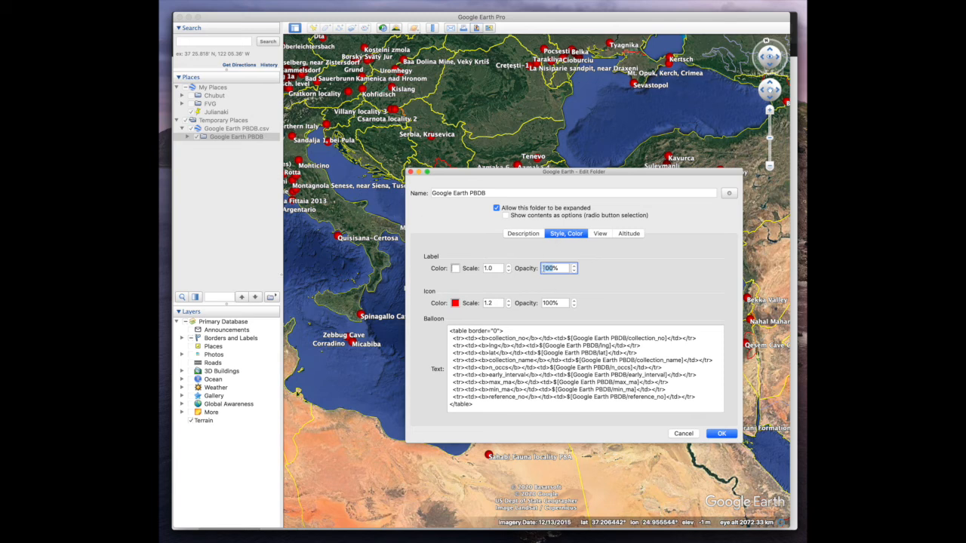
{"action": "type", "text": "0"}
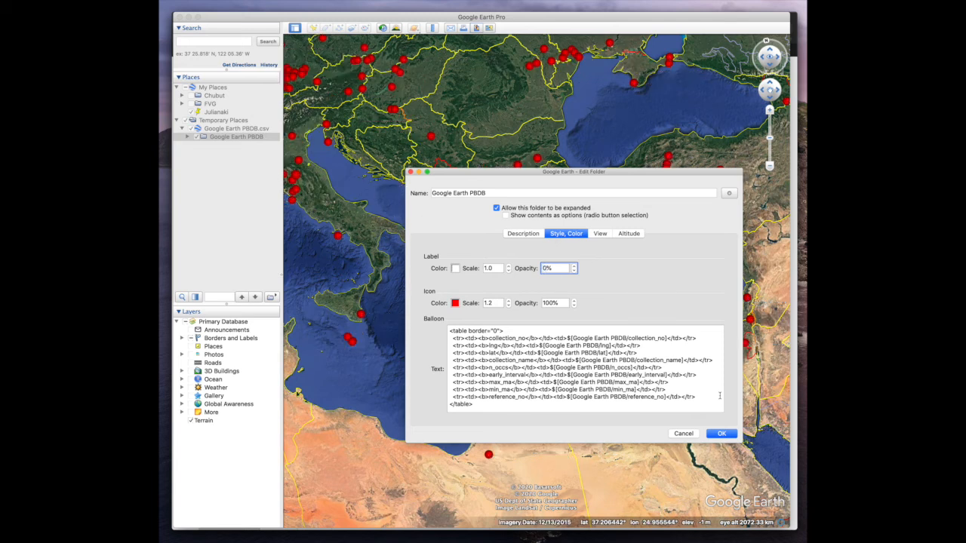
{"action": "left_click", "coordinate": [721, 434]}
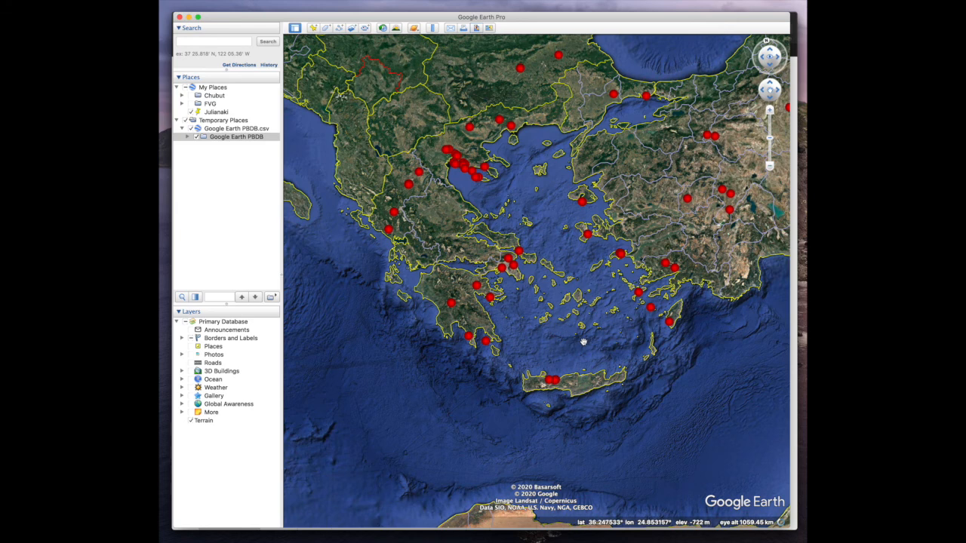
Frame Greece, the Aegean and western Turkey as the map extent and start preparing the view as an image
{"action": "scroll", "coordinate": [513, 68], "scroll_direction": "up", "scroll_amount": 3}
{"action": "scroll", "coordinate": [515, 72], "scroll_direction": "up", "scroll_amount": 3}
{"action": "scroll", "coordinate": [514, 143], "scroll_direction": "down", "scroll_amount": 4}
{"action": "left_click_drag", "start_coordinate": [516, 164], "coordinate": [518, 126]}
{"action": "scroll", "coordinate": [517, 151], "scroll_direction": "down", "scroll_amount": 3}
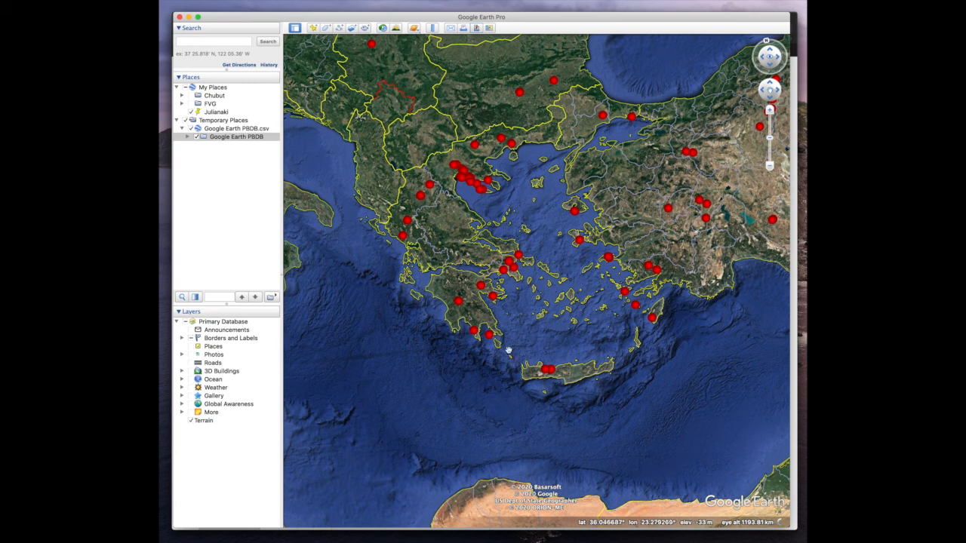
{"action": "left_click", "coordinate": [476, 27]}
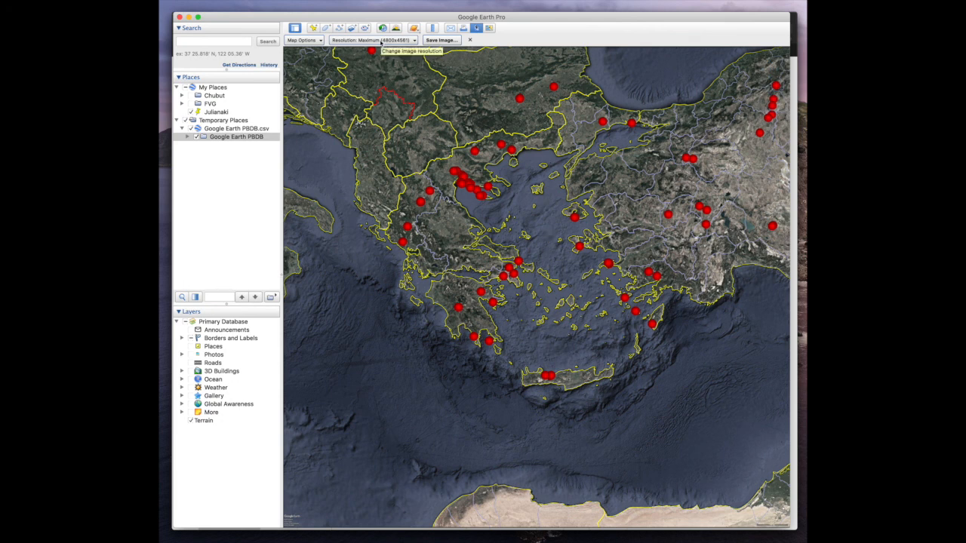
Try the three map styling options for the image and apply the full-colour one
{"action": "left_click", "coordinate": [314, 41]}
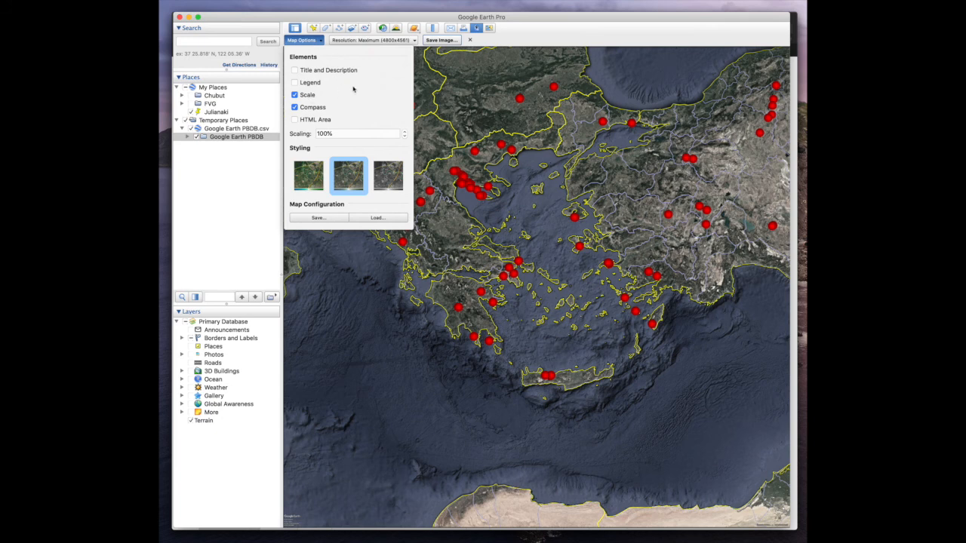
{"action": "left_click", "coordinate": [312, 183]}
{"action": "left_click", "coordinate": [343, 180]}
{"action": "left_click", "coordinate": [386, 179]}
{"action": "left_click", "coordinate": [321, 182]}
{"action": "left_click", "coordinate": [545, 246]}
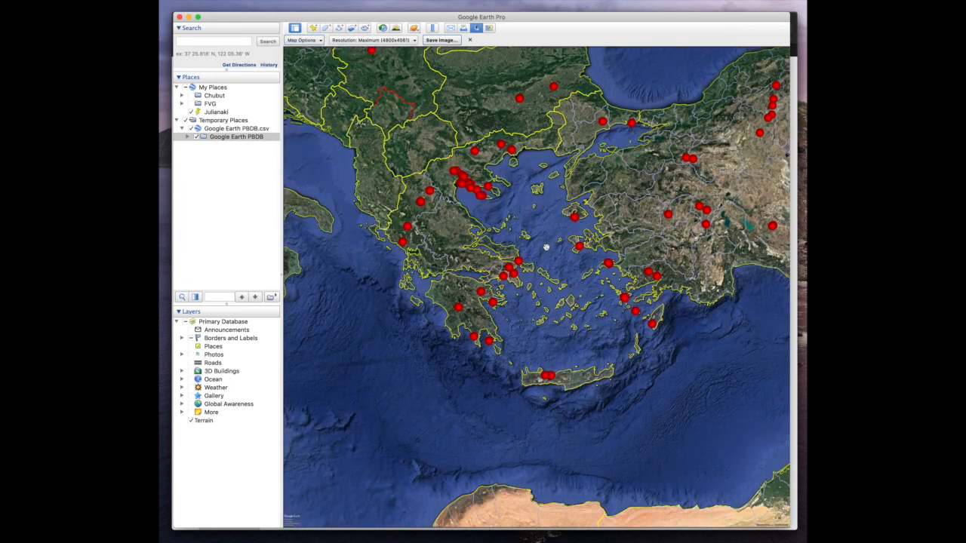
Save the map image to the Desktop as "Map PBDB" and view the saved picture
{"action": "left_click", "coordinate": [440, 40]}
{"action": "left_click", "coordinate": [545, 89]}
{"action": "type", "text": "Map PBDB"}
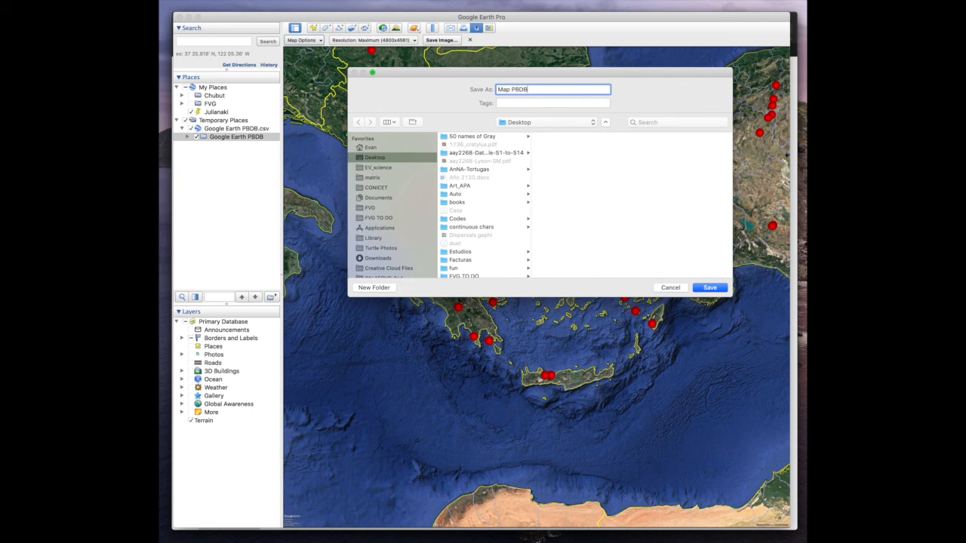
{"action": "left_click", "coordinate": [712, 291]}
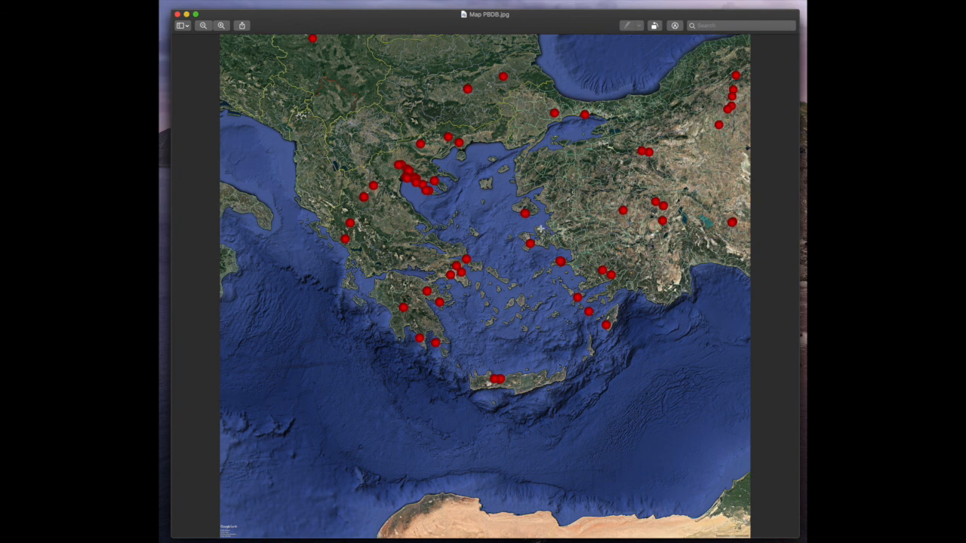
{"action": "scroll", "coordinate": [285, 502], "scroll_direction": "down", "scroll_amount": 1}
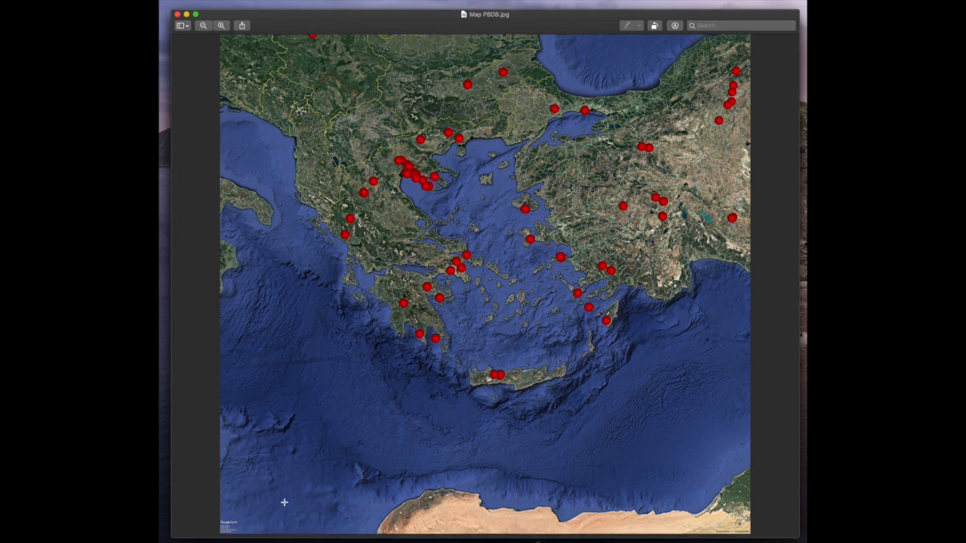